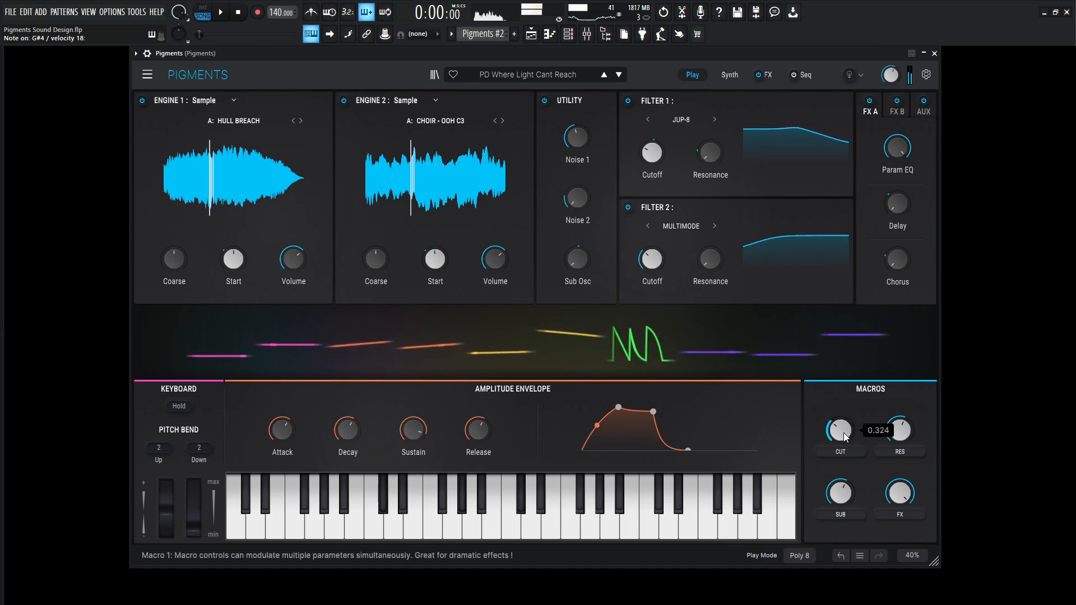
Step: Sweep the CUT macro down and raise it to its maximum to open the filter
{"action": "left_click_drag", "start_coordinate": [842, 432], "coordinate": [843, 464]}
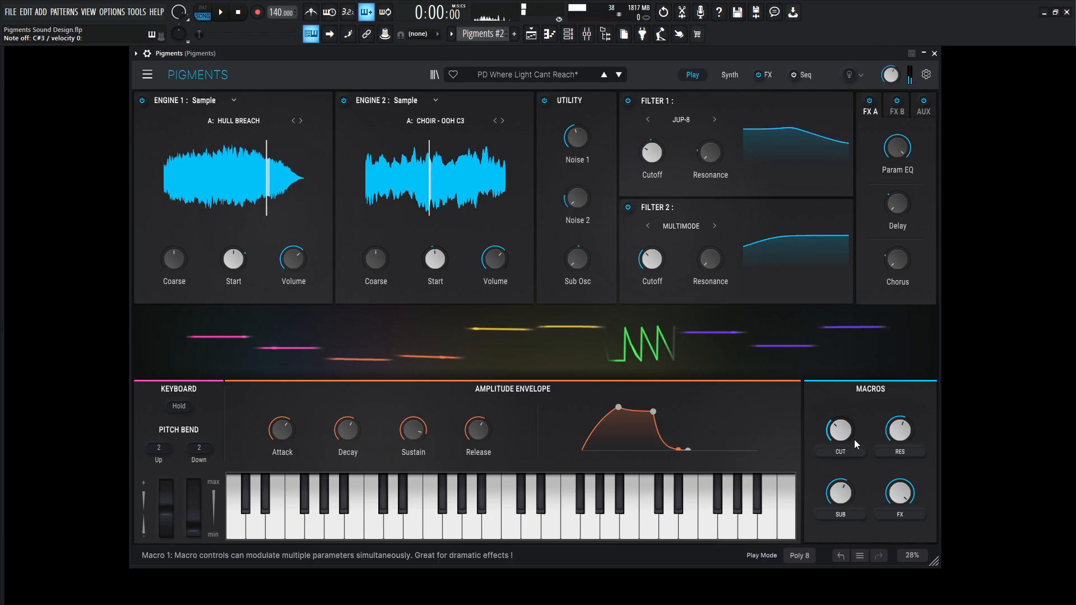
{"action": "left_click_drag", "start_coordinate": [849, 438], "coordinate": [849, 360]}
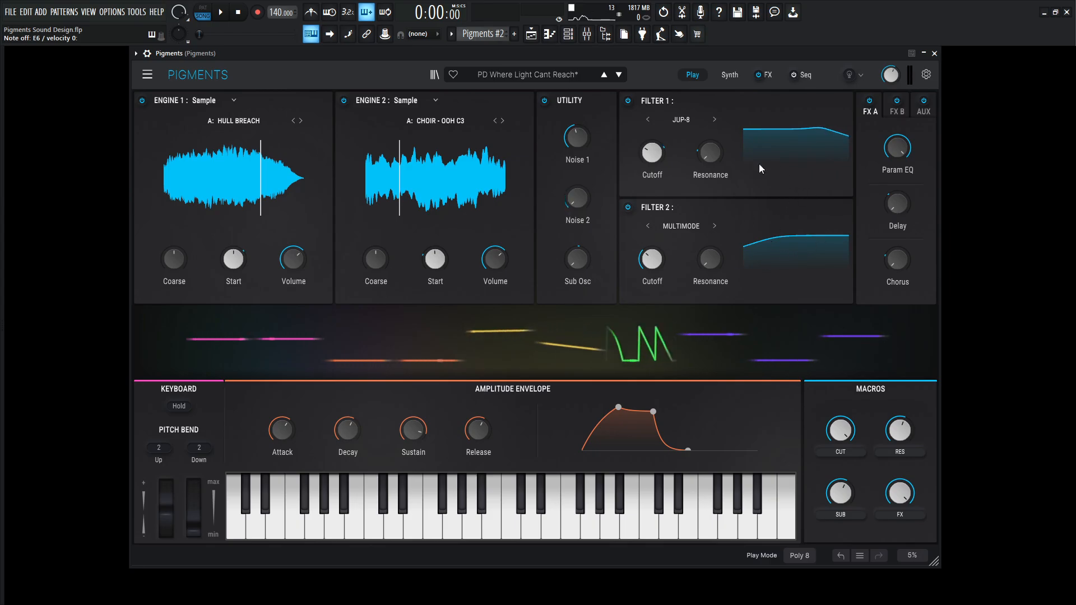
Step: Show the detailed synthesis view and look up Engine 1's Hull Breach sample in the Granular Friendly category
{"action": "left_click", "coordinate": [728, 76]}
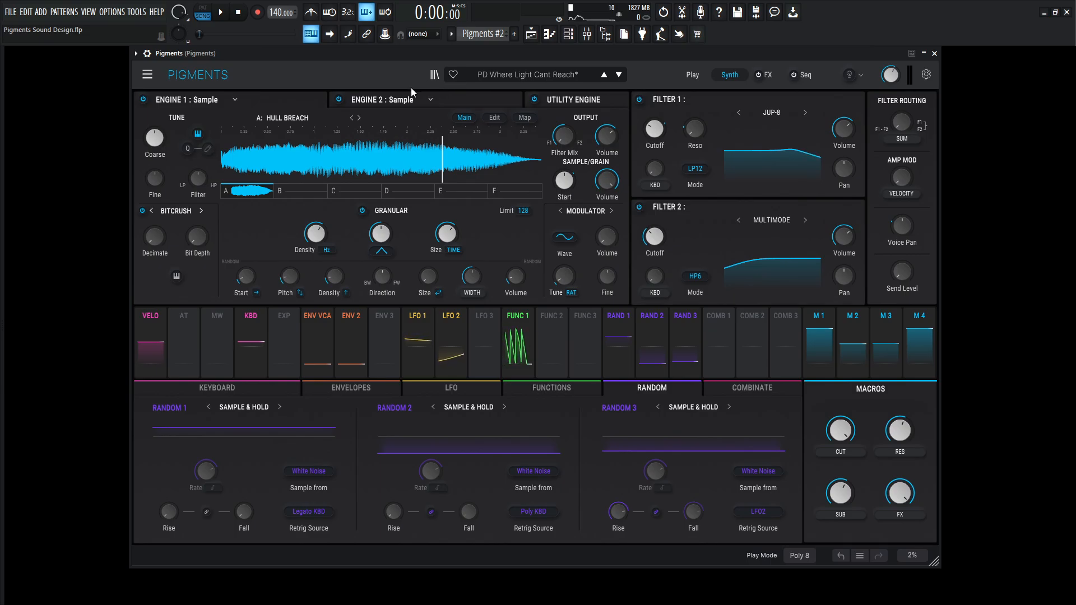
{"action": "left_click", "coordinate": [381, 99]}
{"action": "left_click", "coordinate": [314, 96]}
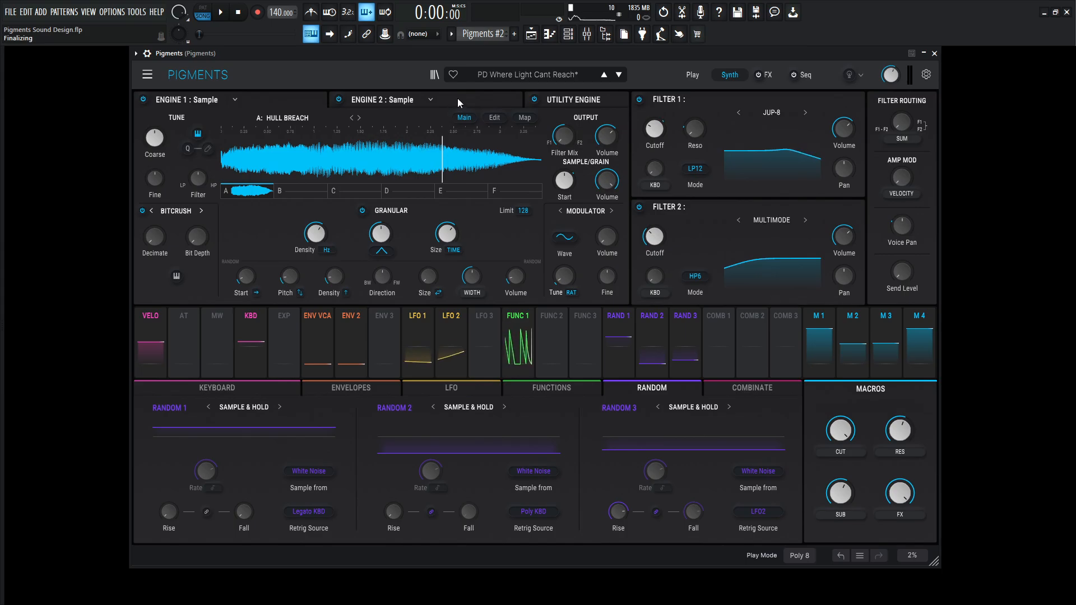
{"action": "left_click", "coordinate": [281, 119]}
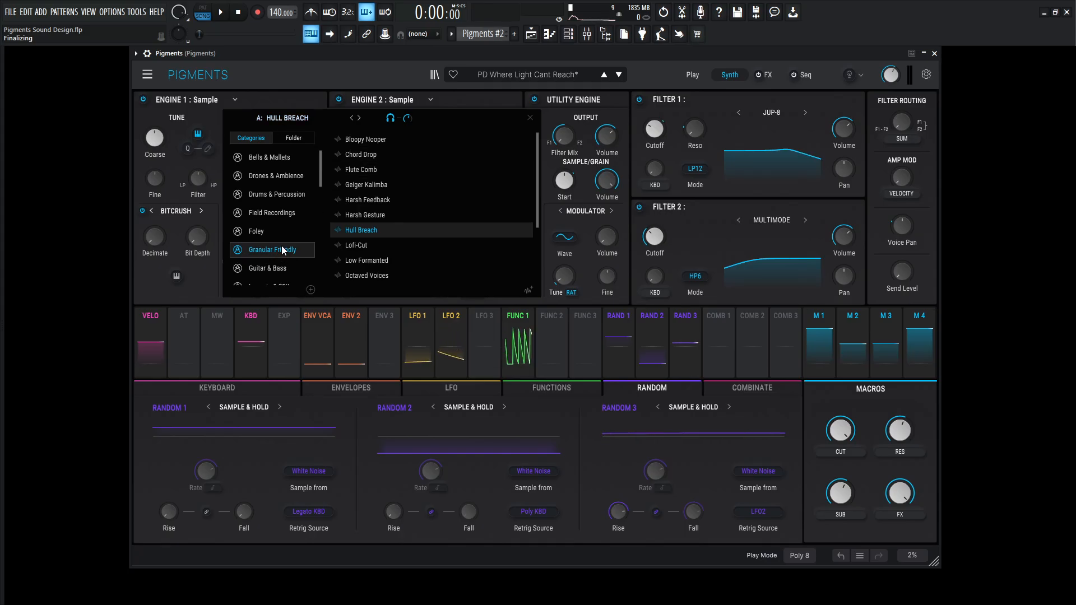
{"action": "left_click", "coordinate": [530, 118]}
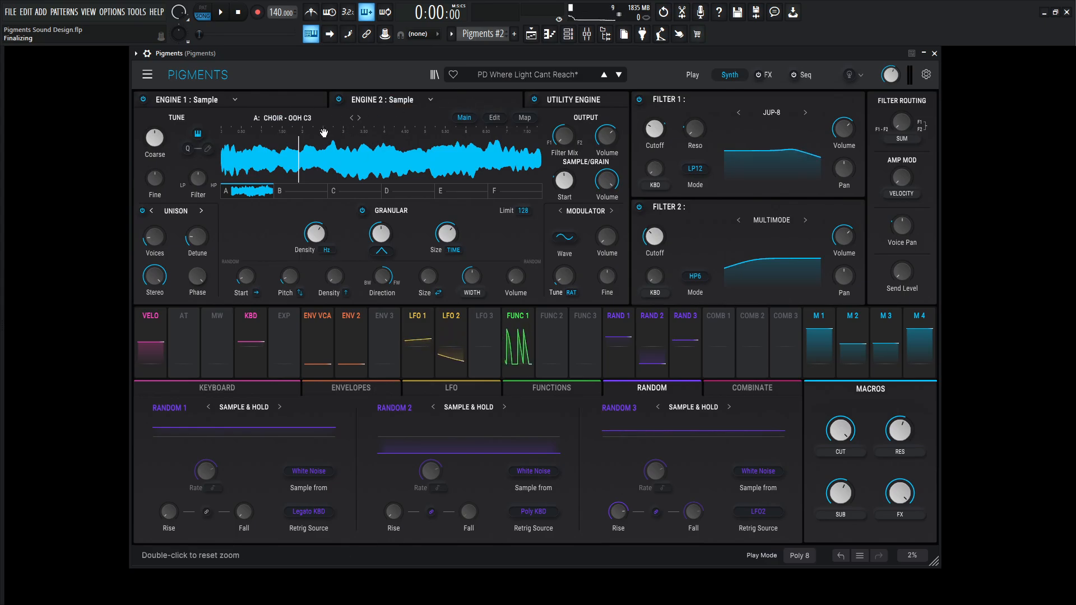
Step: Look up Engine 2's Choir - Ooh C3 sample in the Vocal category of the sample browser
{"action": "left_click", "coordinate": [284, 121]}
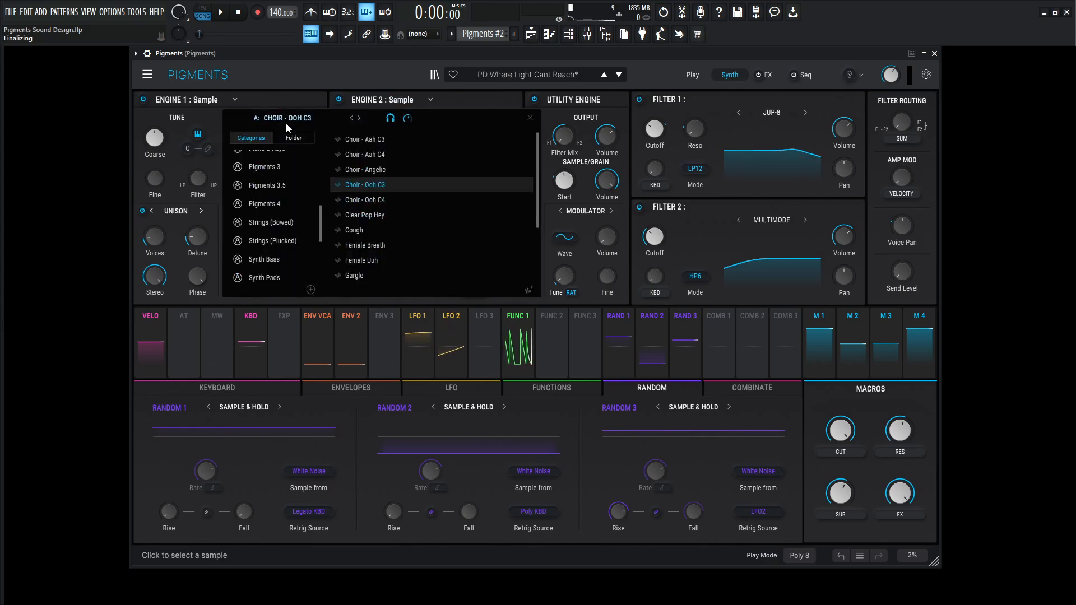
{"action": "left_click_drag", "start_coordinate": [321, 230], "coordinate": [321, 250]}
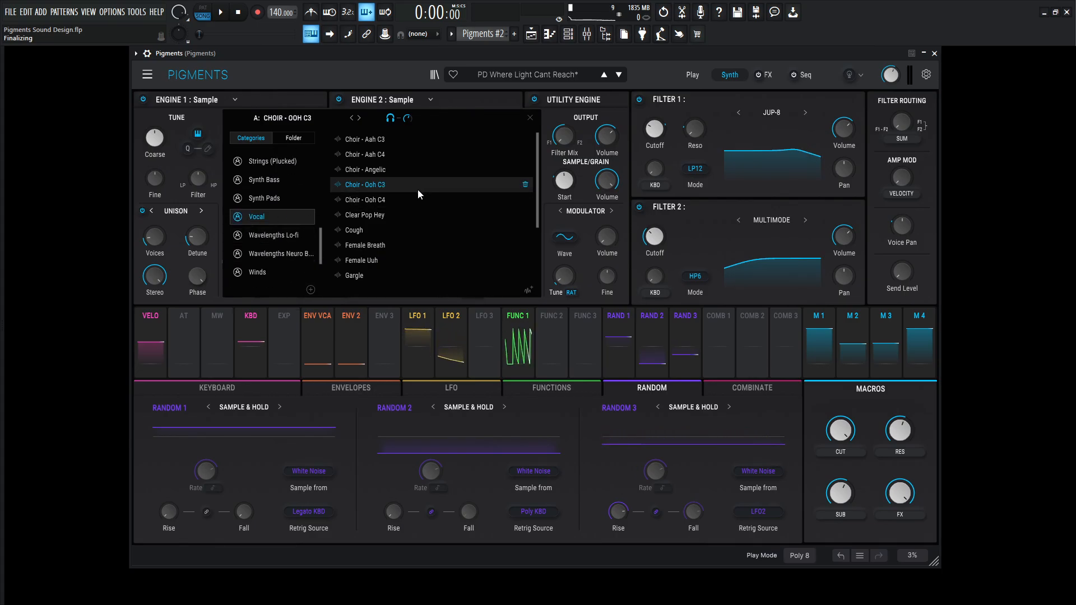
{"action": "left_click", "coordinate": [530, 118]}
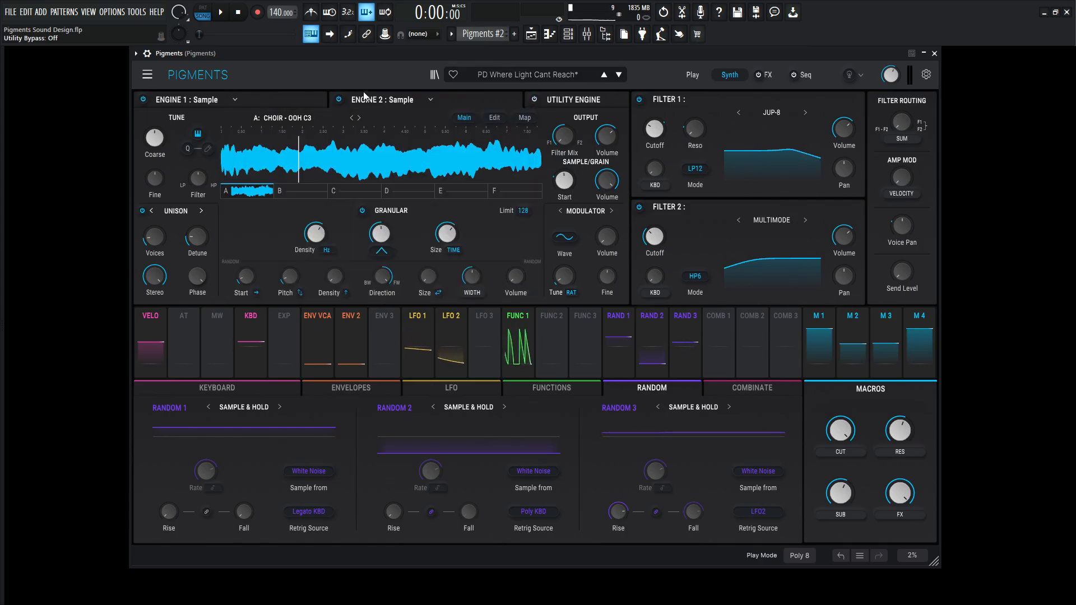
Step: Bypass Engine 2 to audition Engine 1's Hull Breach sample alone and check its Start modulation
{"action": "left_click", "coordinate": [338, 100]}
{"action": "left_click", "coordinate": [298, 103]}
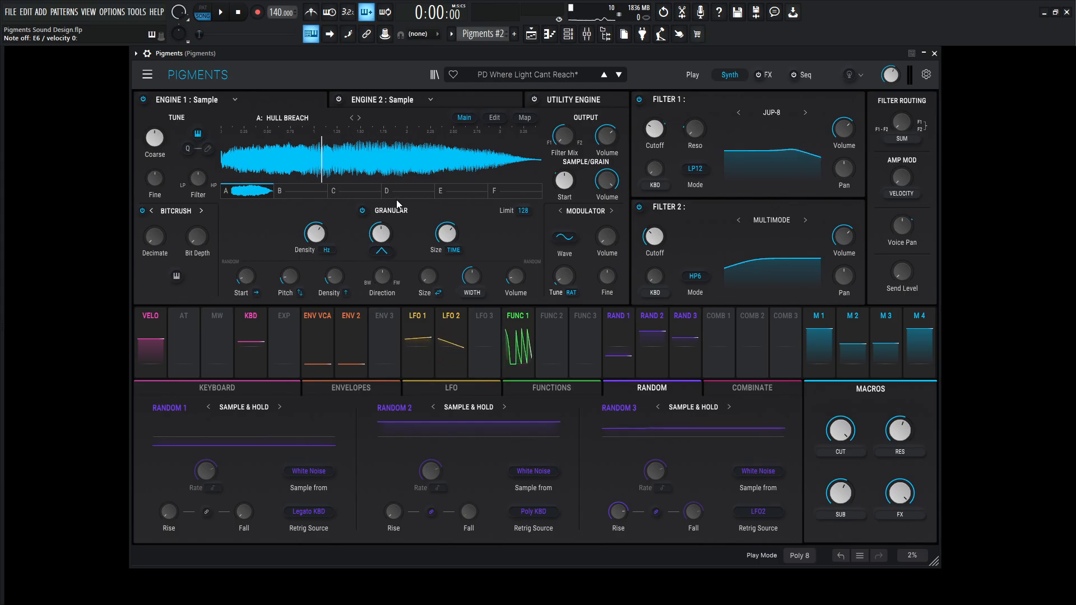
{"action": "mouse_move", "coordinate": [564, 178]}
{"action": "mouse_move", "coordinate": [562, 211]}
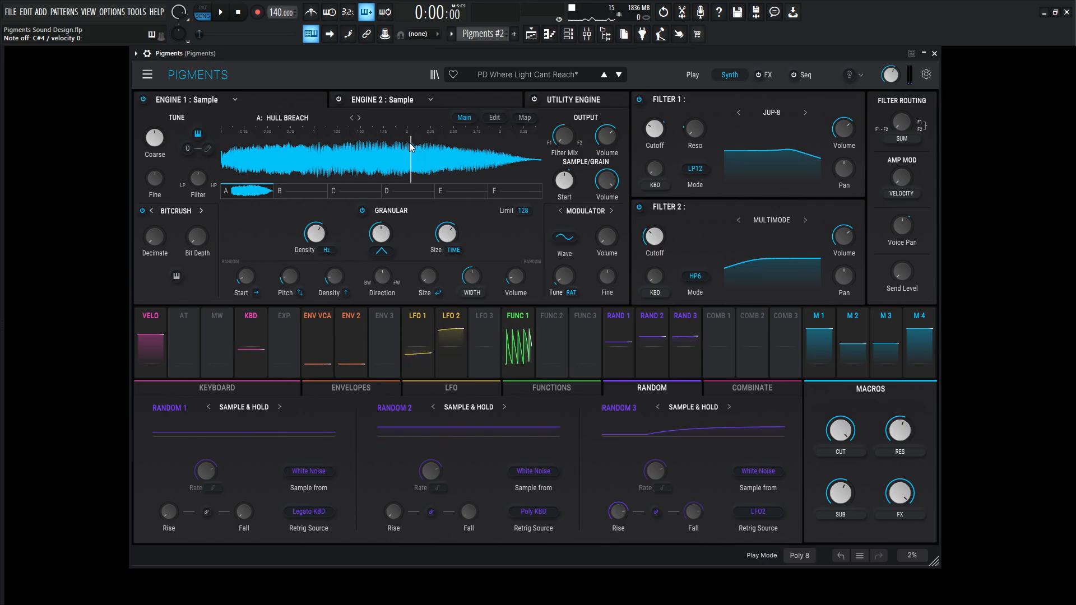
Step: Bypass Engine 1 and activate Engine 2 to audition the choir sample alone and check its Start modulation
{"action": "left_click", "coordinate": [143, 99]}
{"action": "left_click", "coordinate": [346, 100]}
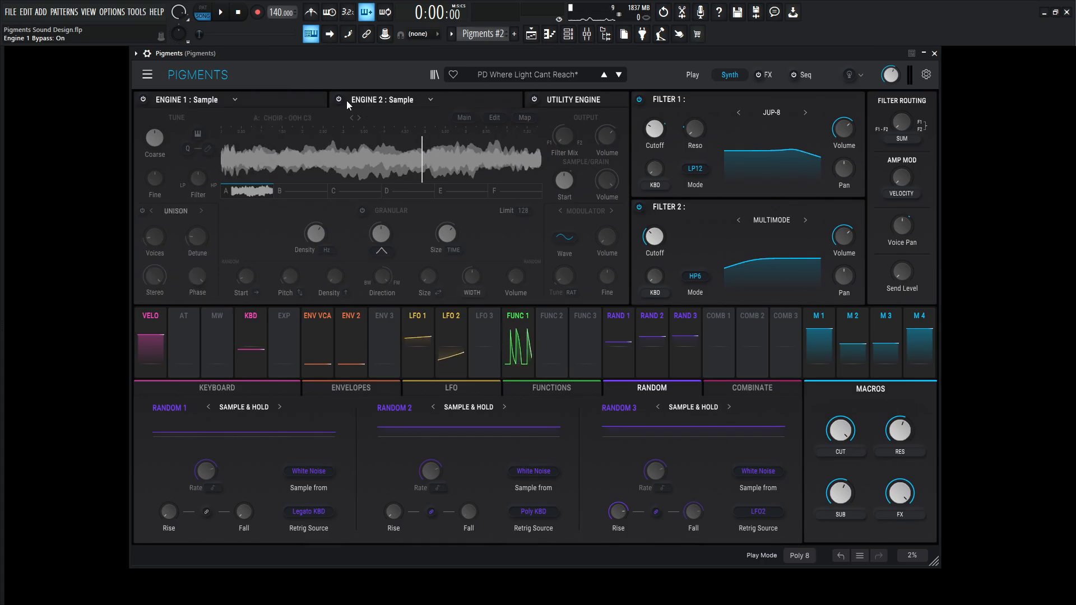
{"action": "left_click", "coordinate": [339, 98]}
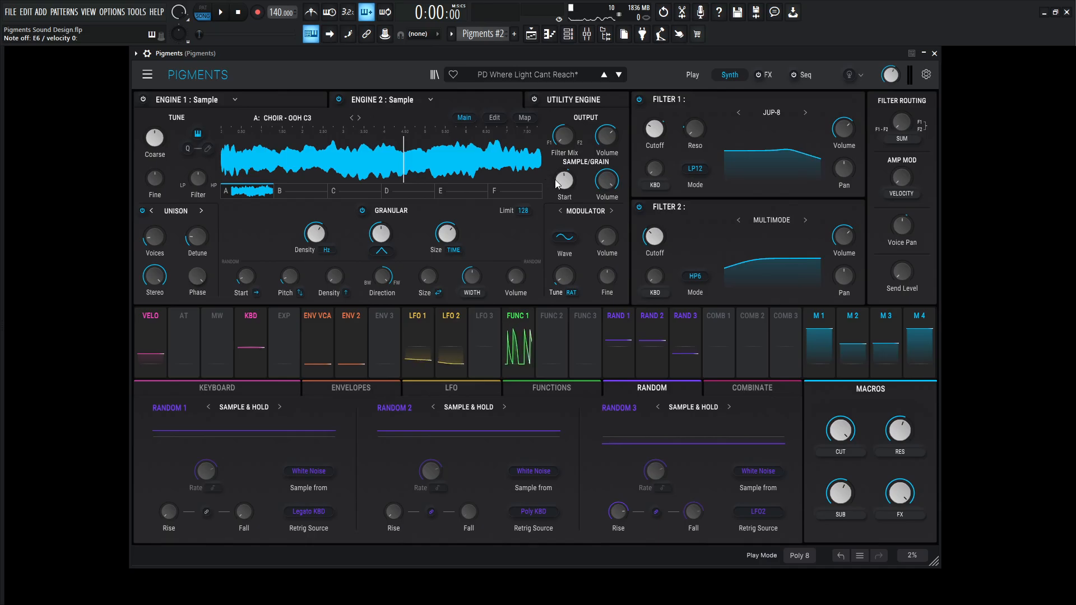
{"action": "mouse_move", "coordinate": [564, 183]}
{"action": "mouse_move", "coordinate": [569, 215]}
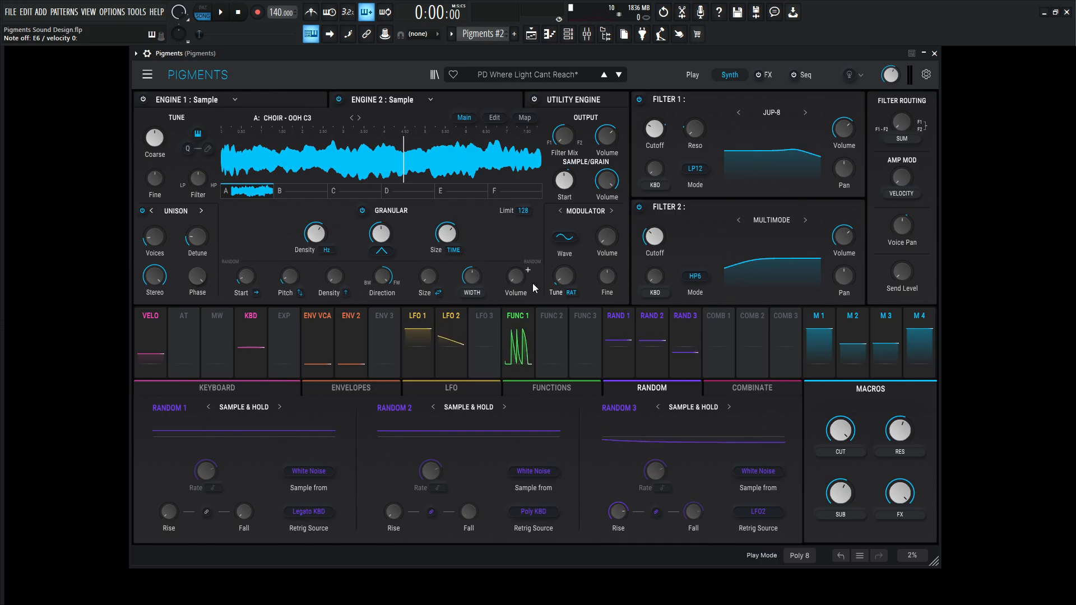
Step: Reactivate Engine 1 to check its granular Direction setting, and bypass it again
{"action": "left_click", "coordinate": [274, 101]}
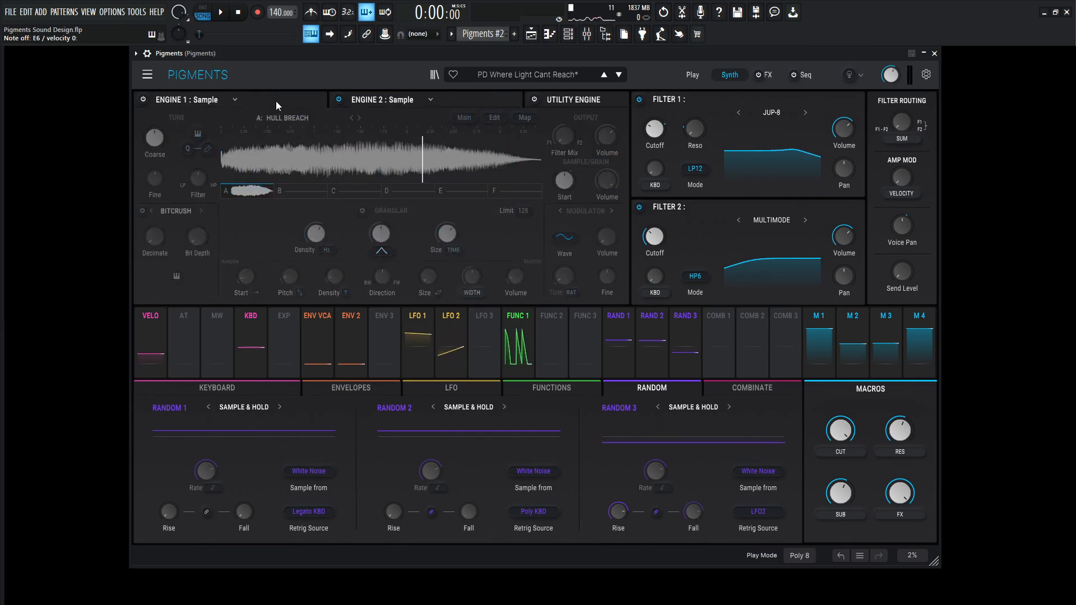
{"action": "left_click", "coordinate": [143, 100]}
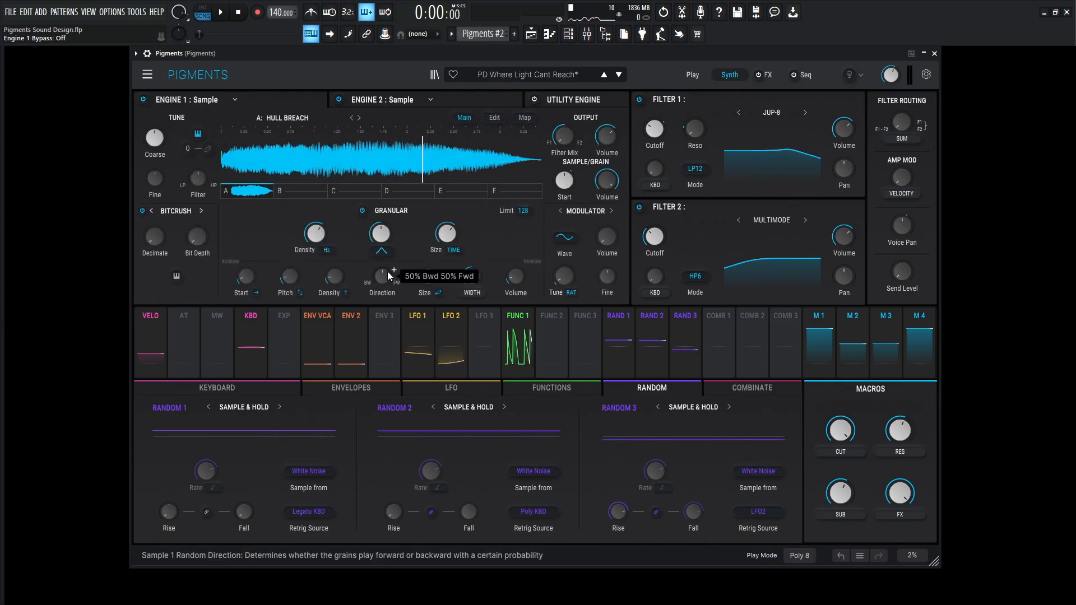
{"action": "left_click", "coordinate": [144, 100]}
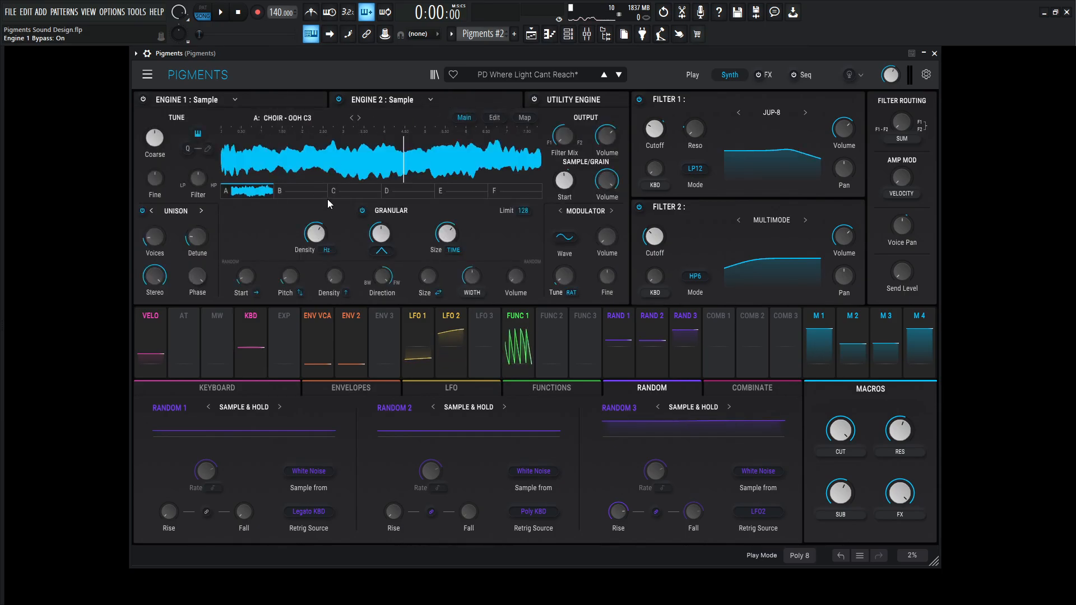
Step: Examine Engine 2's Unison settings and its granular Density
{"action": "left_click", "coordinate": [182, 212]}
{"action": "left_click", "coordinate": [163, 252]}
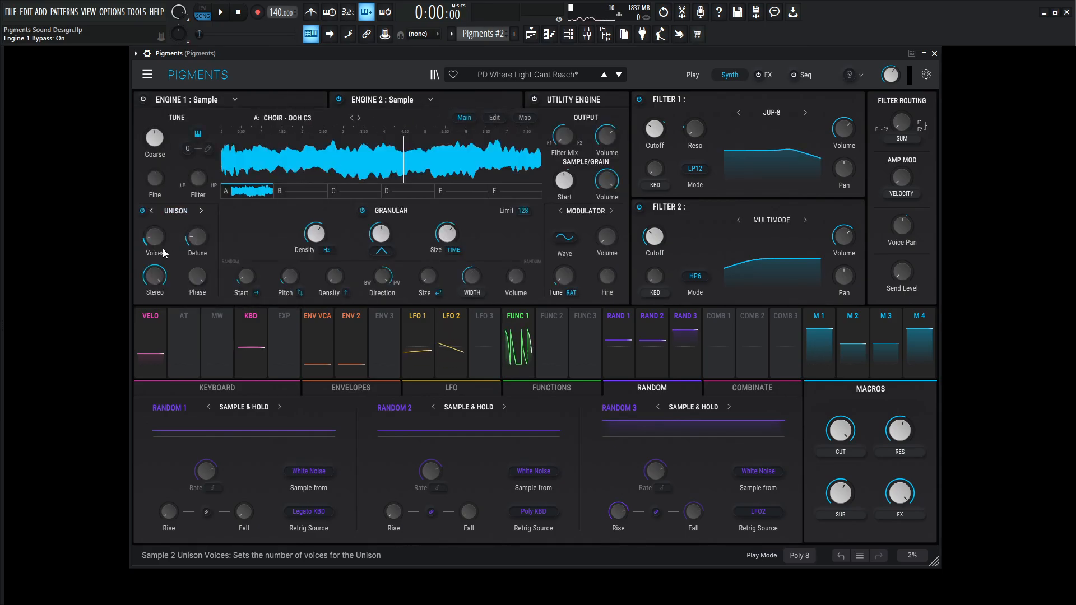
{"action": "mouse_move", "coordinate": [308, 221]}
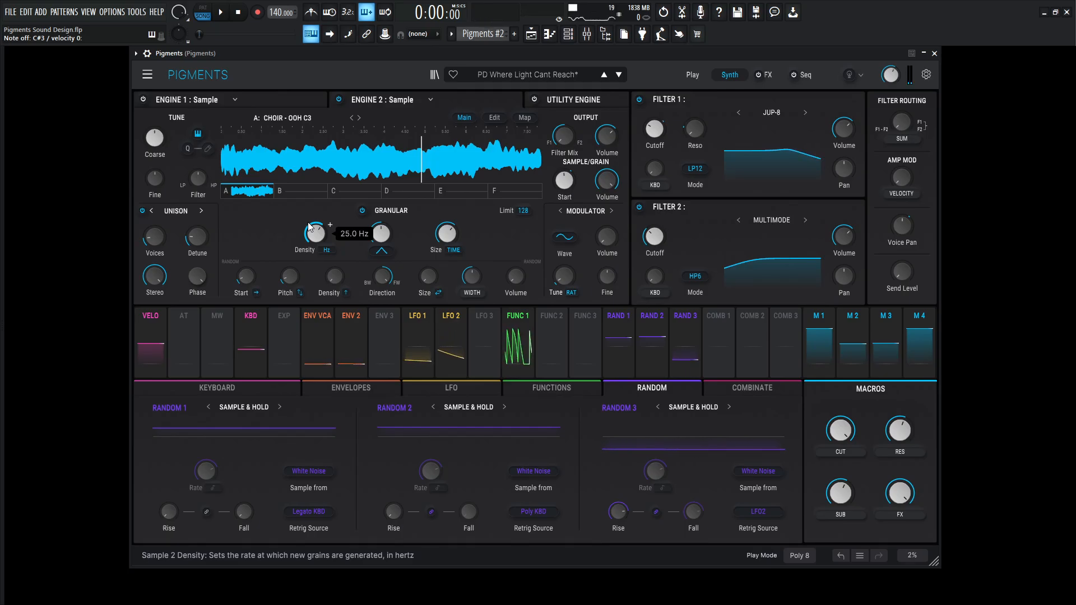
Step: Reactivate Engine 1 to audition its granular texture together with Engine 2, and bypass it again
{"action": "left_click", "coordinate": [206, 100]}
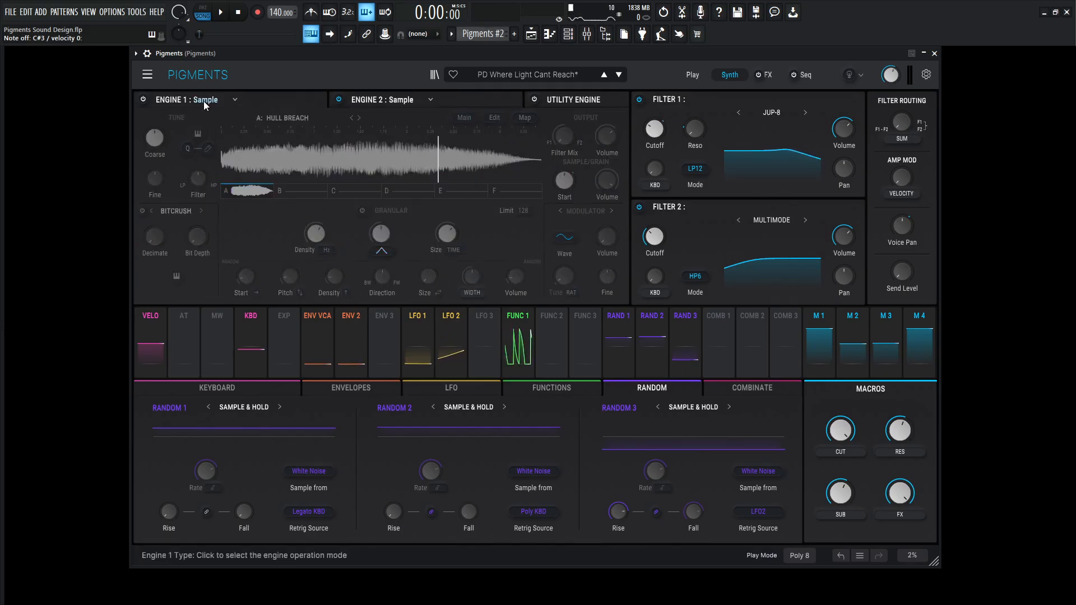
{"action": "left_click", "coordinate": [143, 100]}
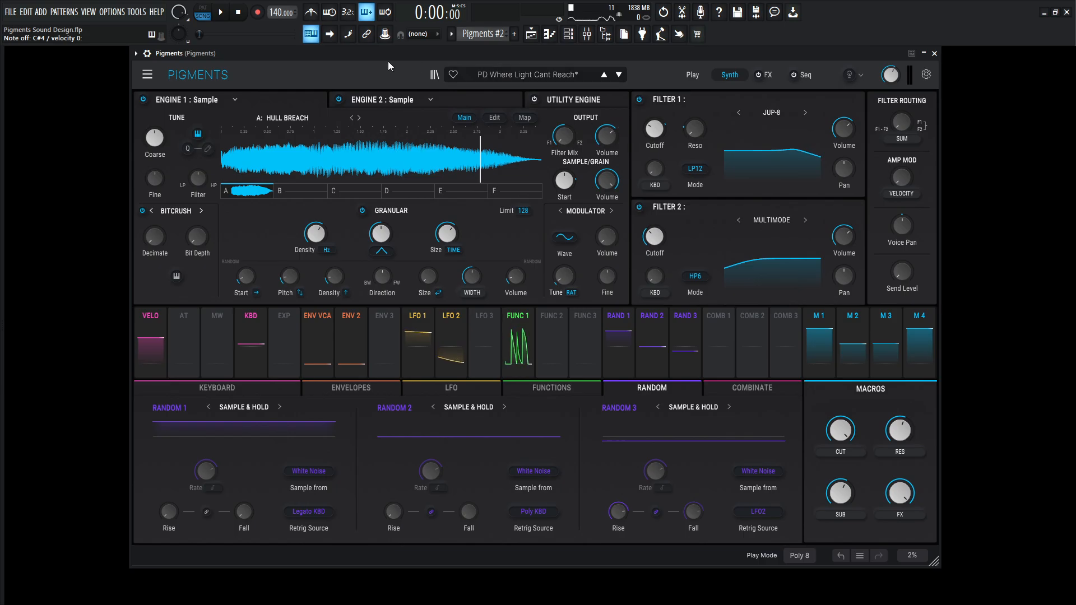
{"action": "left_click", "coordinate": [143, 101]}
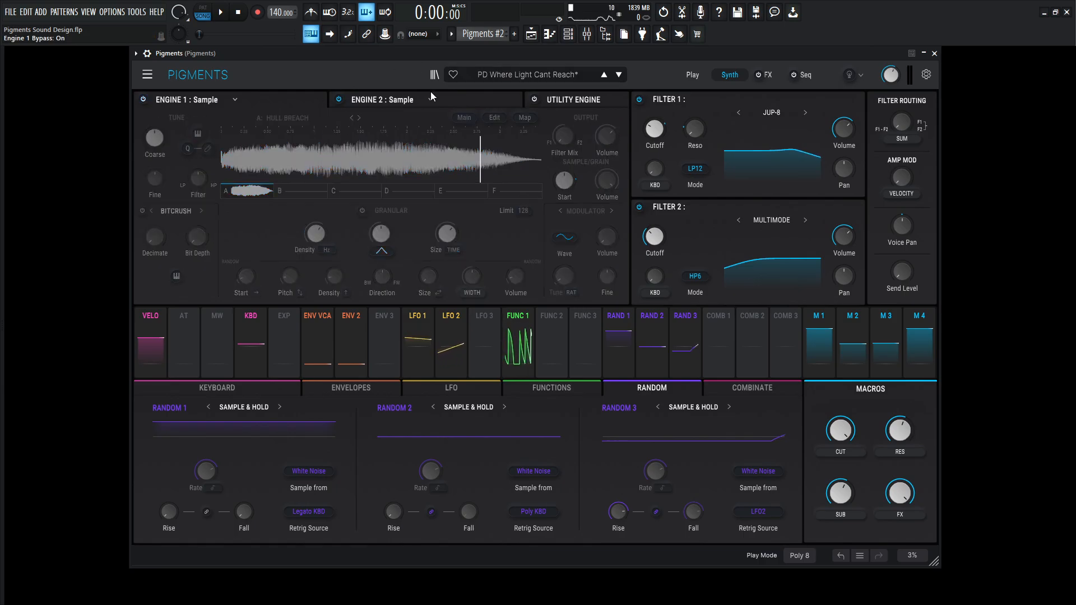
Step: Bypass Engine 2 and activate the Utility Engine to isolate its noise sources and oscillator
{"action": "left_click", "coordinate": [474, 99]}
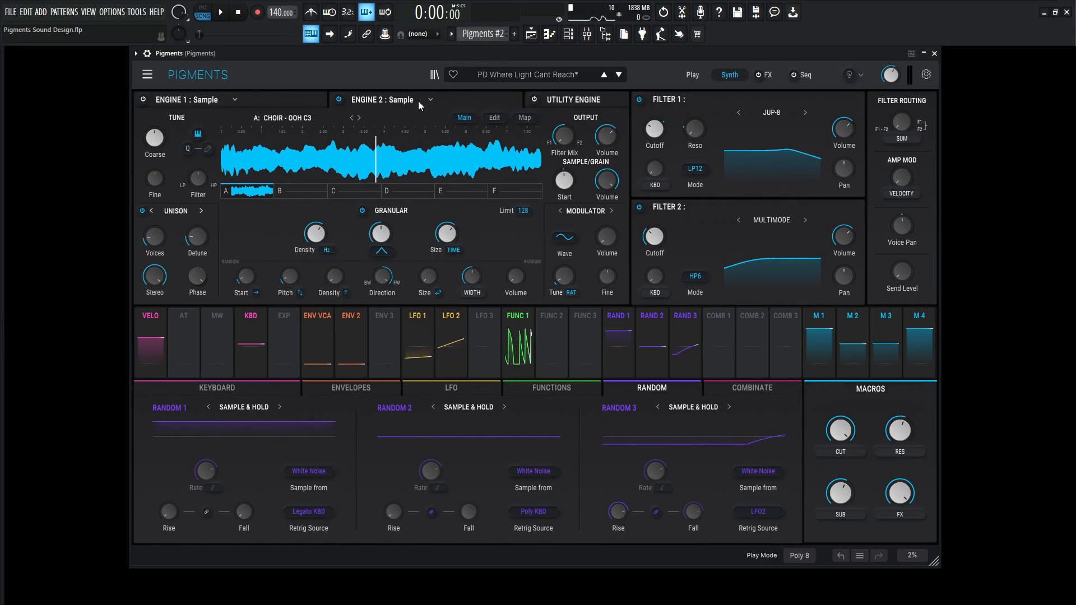
{"action": "left_click", "coordinate": [568, 101]}
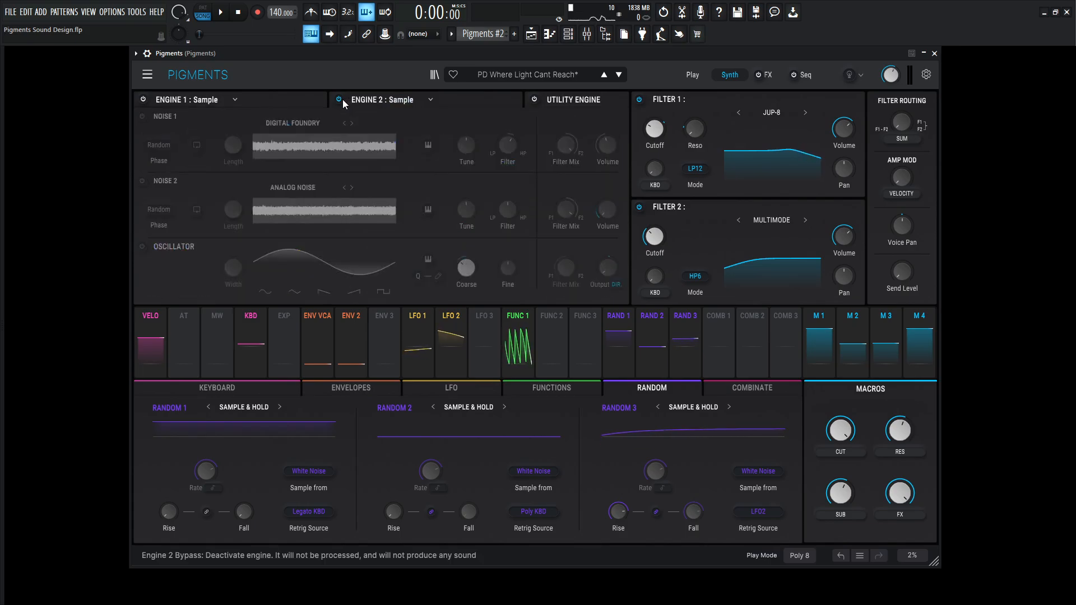
{"action": "left_click", "coordinate": [534, 99]}
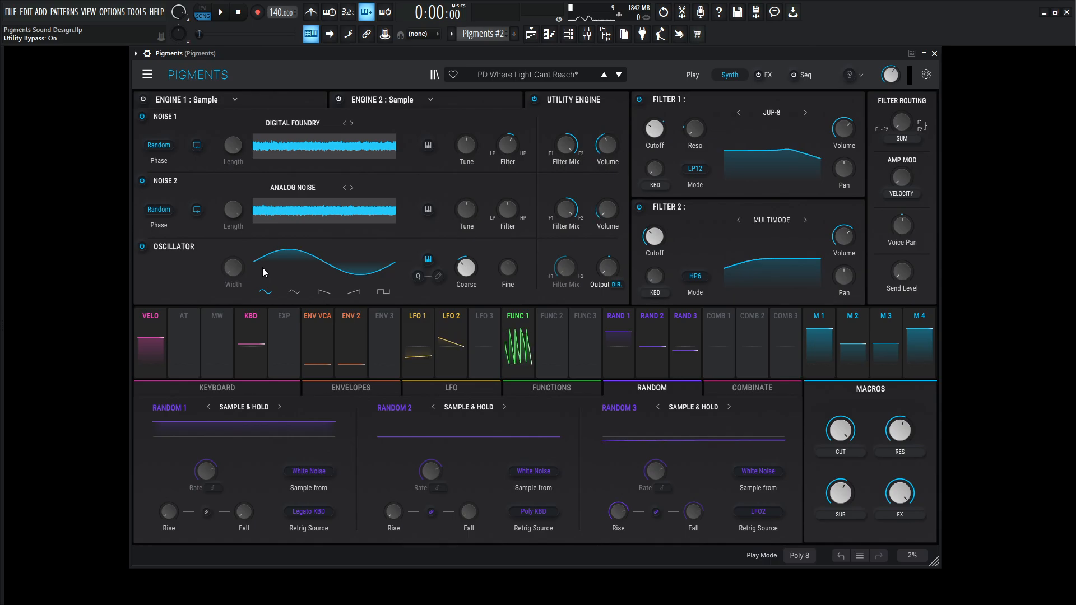
Step: Drop the SUB macro to 0.00 and turn it back up to demonstrate the sub oscillator's output level
{"action": "mouse_move", "coordinate": [607, 273]}
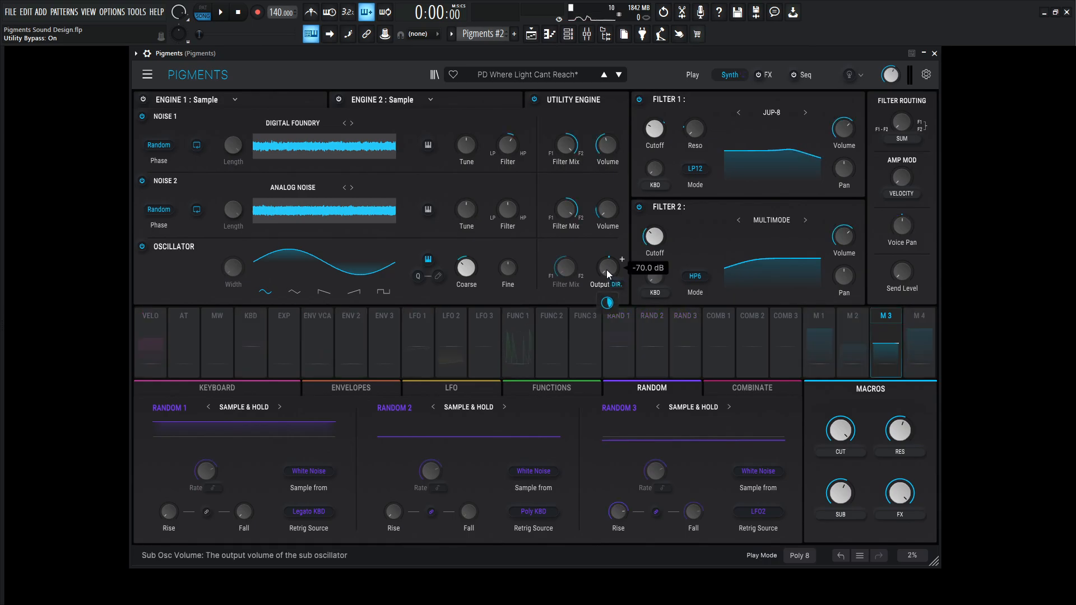
{"action": "mouse_move", "coordinate": [854, 496]}
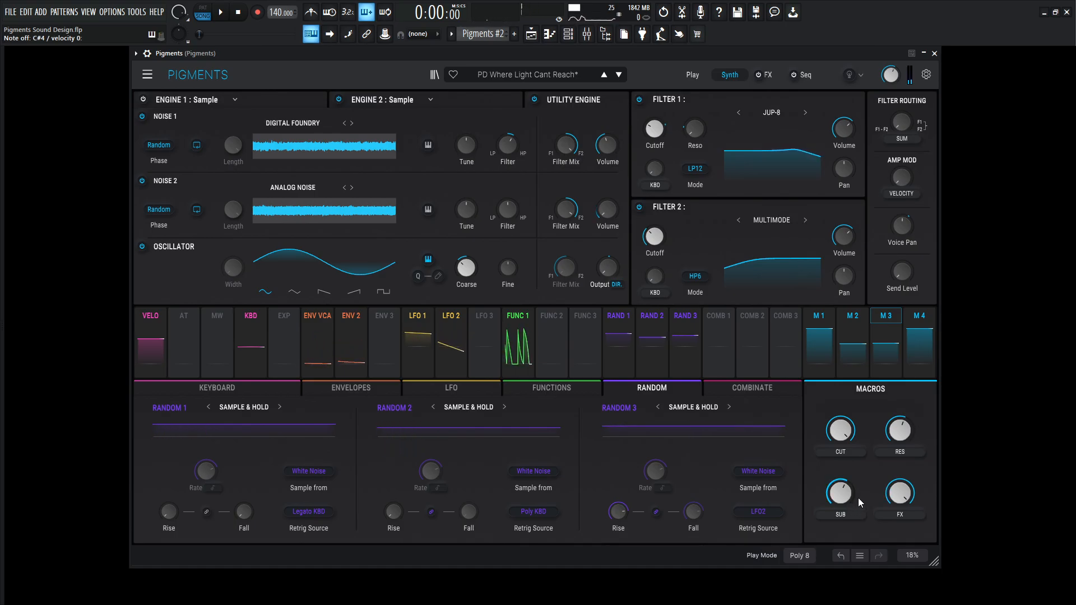
{"action": "double_click", "coordinate": [840, 493]}
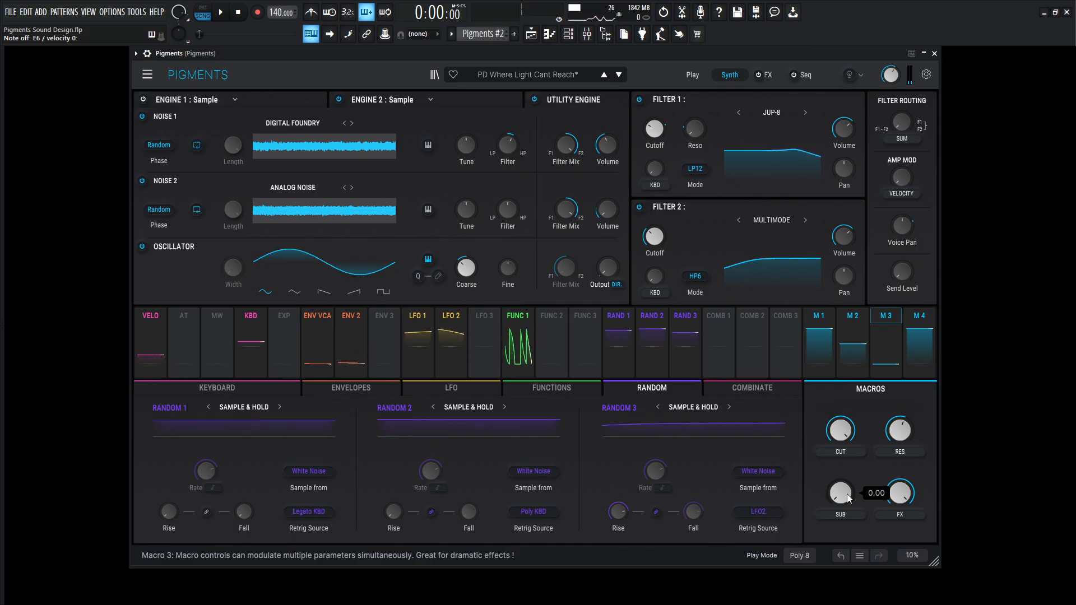
{"action": "left_click_drag", "start_coordinate": [846, 495], "coordinate": [848, 464]}
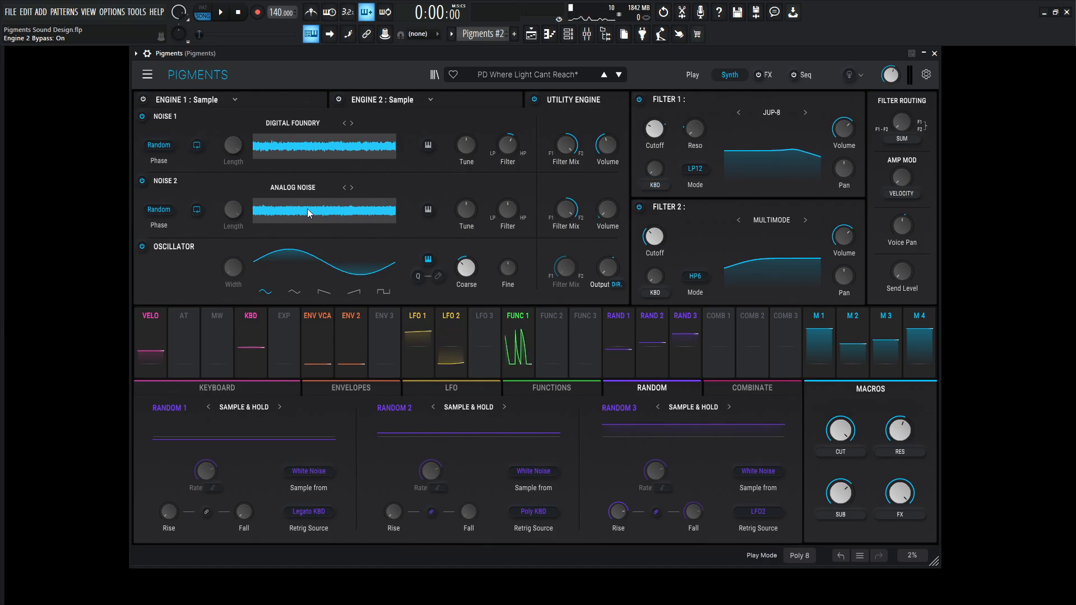
Step: Isolate Noise 2 in the Utility Engine, raise the Func 1 amount on its Volume to 0.84, and lower it again
{"action": "left_click", "coordinate": [143, 247]}
{"action": "left_click", "coordinate": [143, 117]}
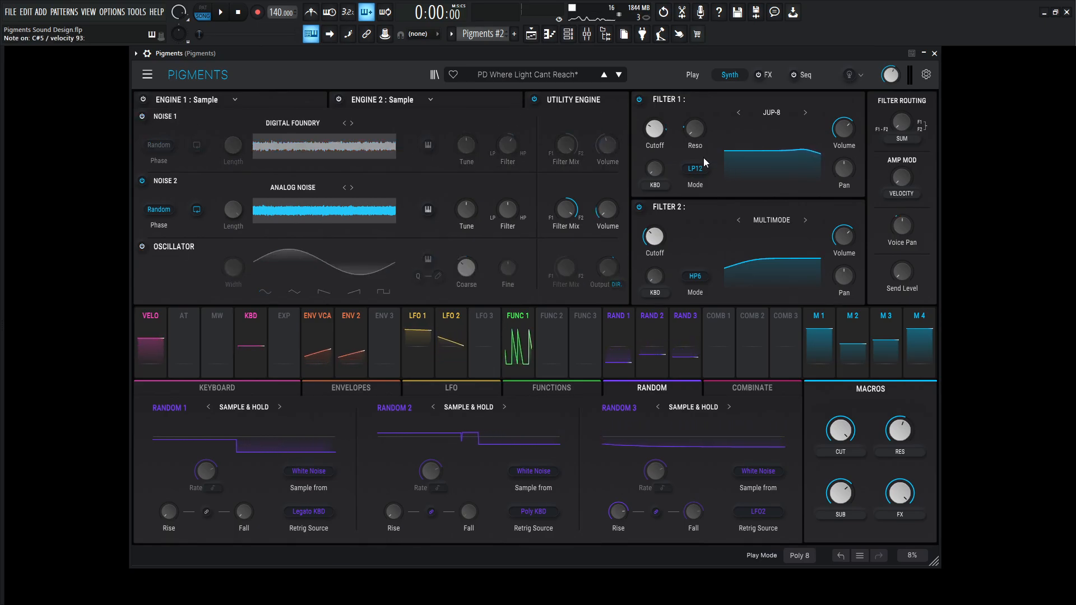
{"action": "mouse_move", "coordinate": [606, 241]}
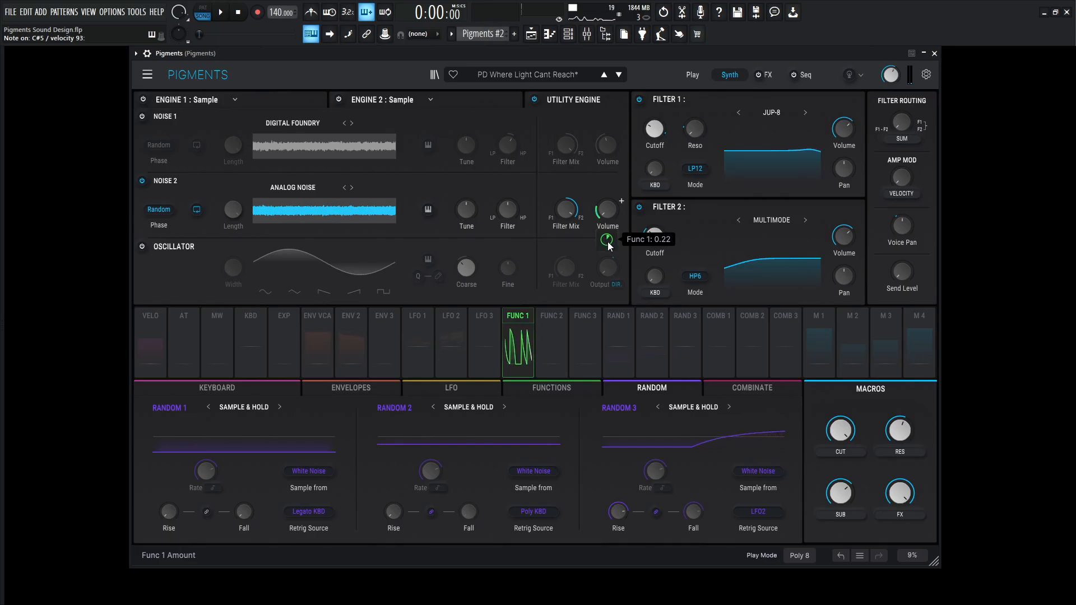
{"action": "left_click_drag", "start_coordinate": [609, 245], "coordinate": [609, 188]}
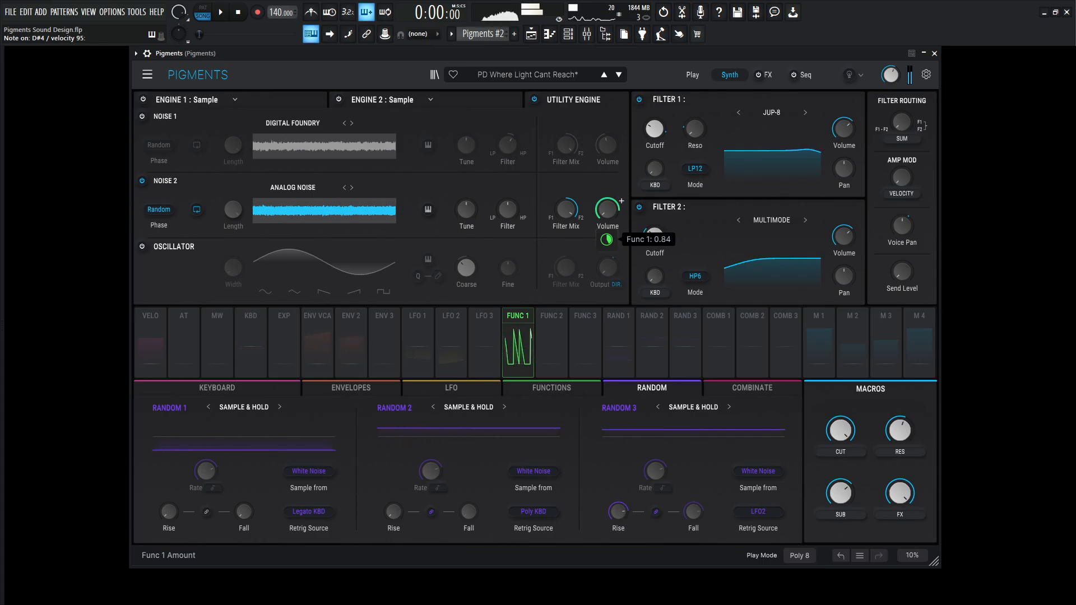
{"action": "left_click_drag", "start_coordinate": [607, 239], "coordinate": [606, 258]}
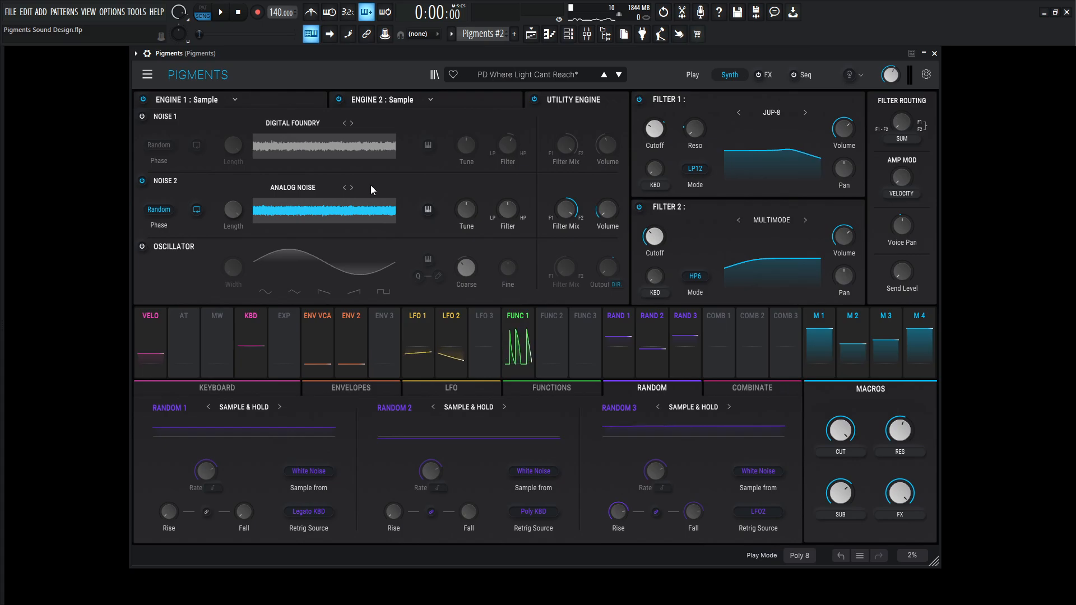
Step: Turn off Noise 2 and activate Noise 1 to isolate the Digital Foundry noise and check its filter
{"action": "left_click", "coordinate": [142, 181]}
{"action": "left_click", "coordinate": [142, 117]}
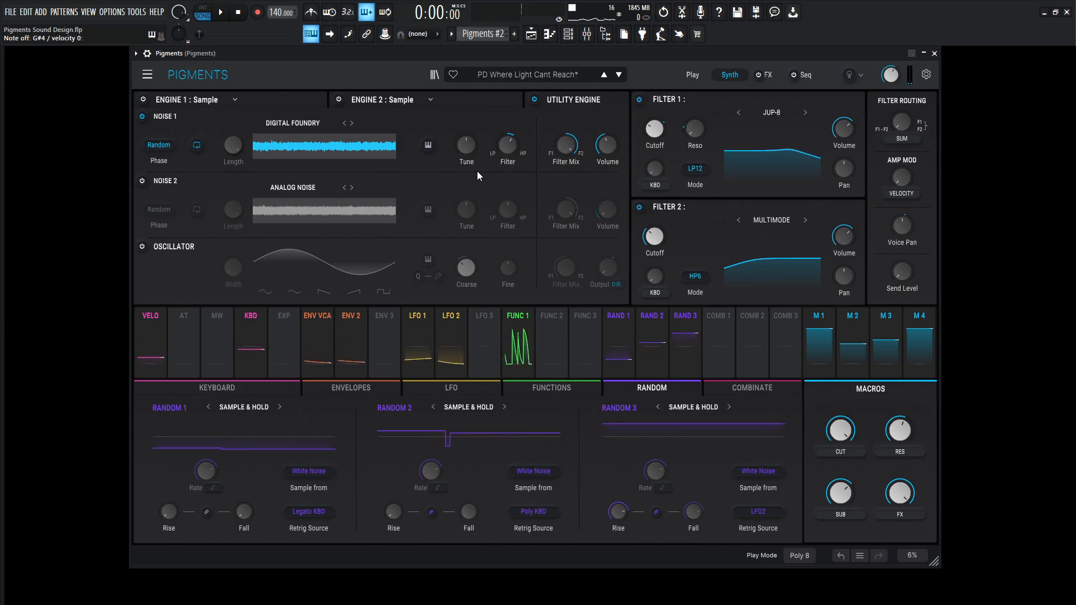
{"action": "mouse_move", "coordinate": [504, 160]}
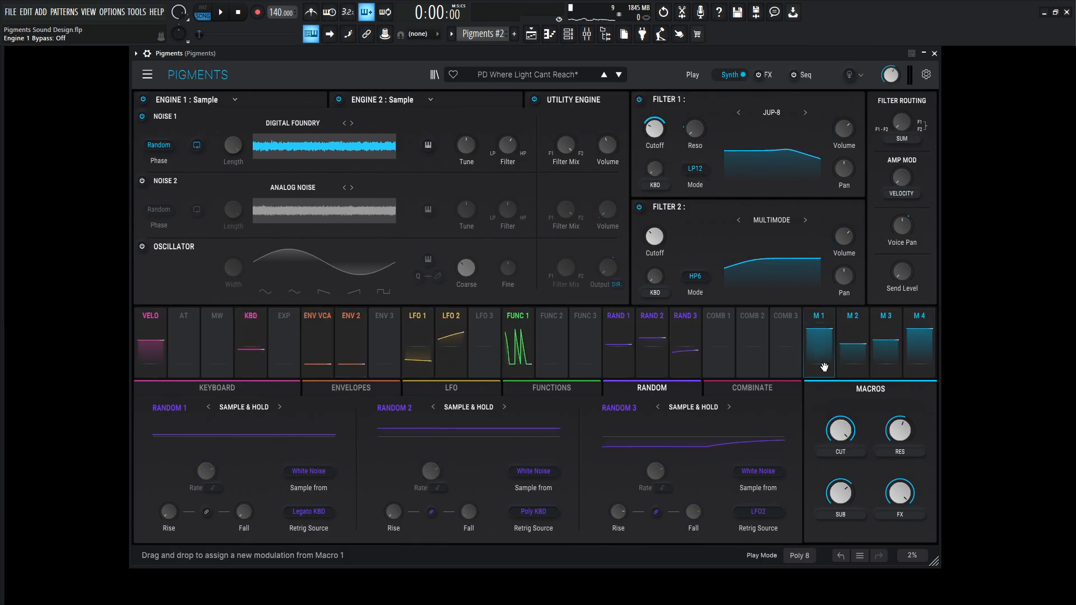
Step: Examine the macro, LFO and envelope modulation amounts assigned to Filter 1's Cutoff and Resonance
{"action": "left_click_drag", "start_coordinate": [823, 367], "coordinate": [672, 161]}
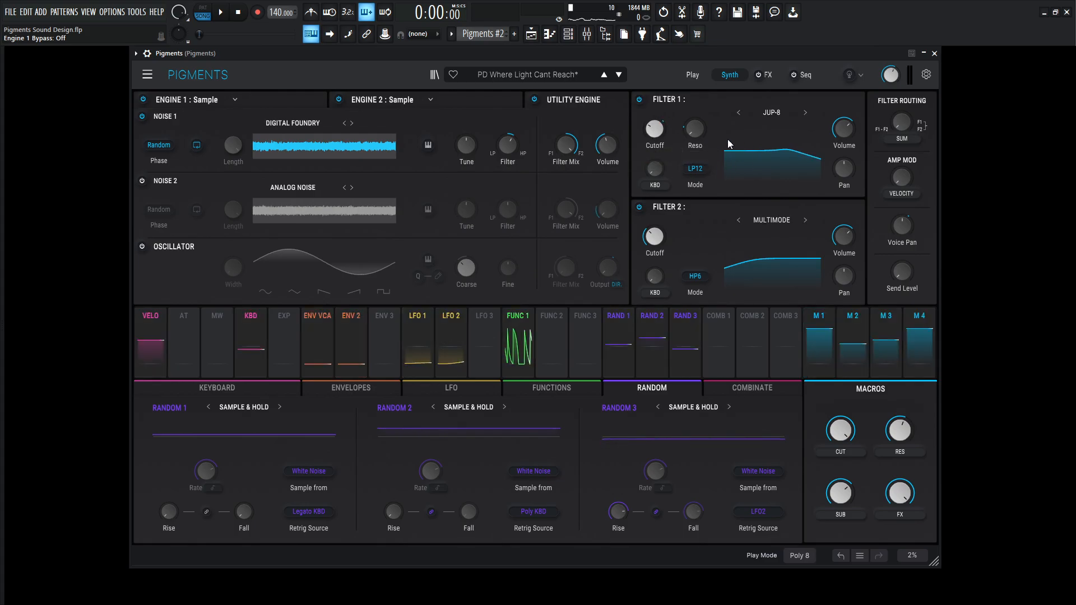
{"action": "mouse_move", "coordinate": [693, 133]}
{"action": "mouse_move", "coordinate": [694, 162]}
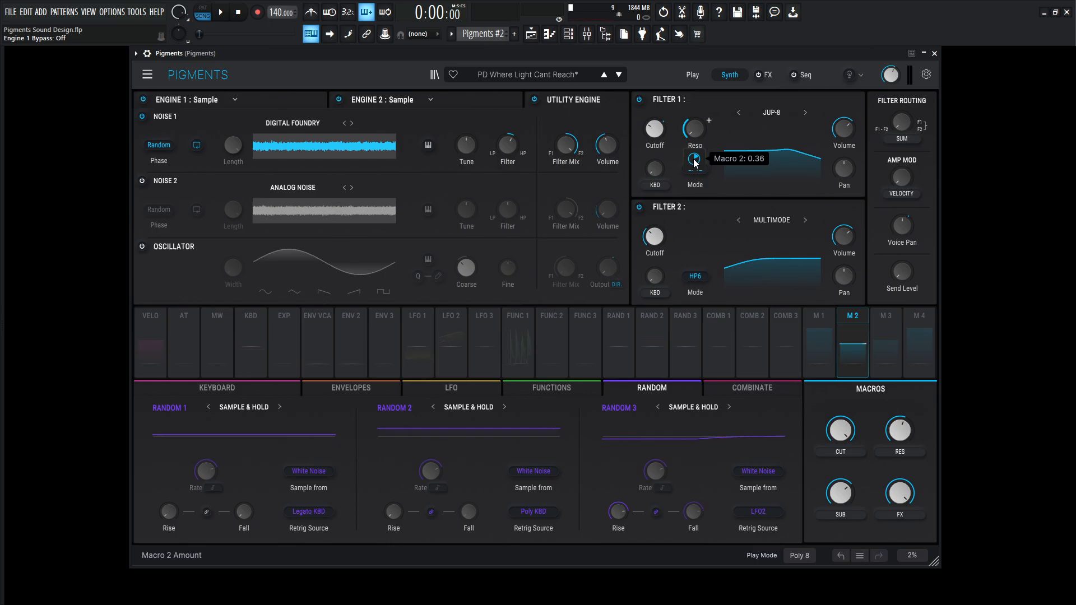
{"action": "mouse_move", "coordinate": [660, 131]}
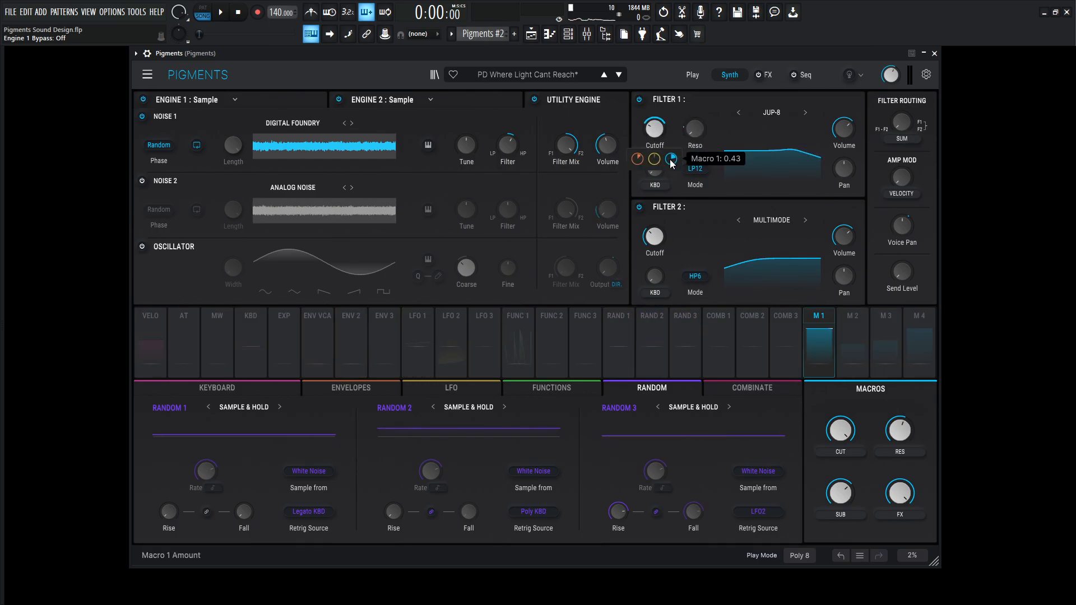
{"action": "mouse_move", "coordinate": [637, 162]}
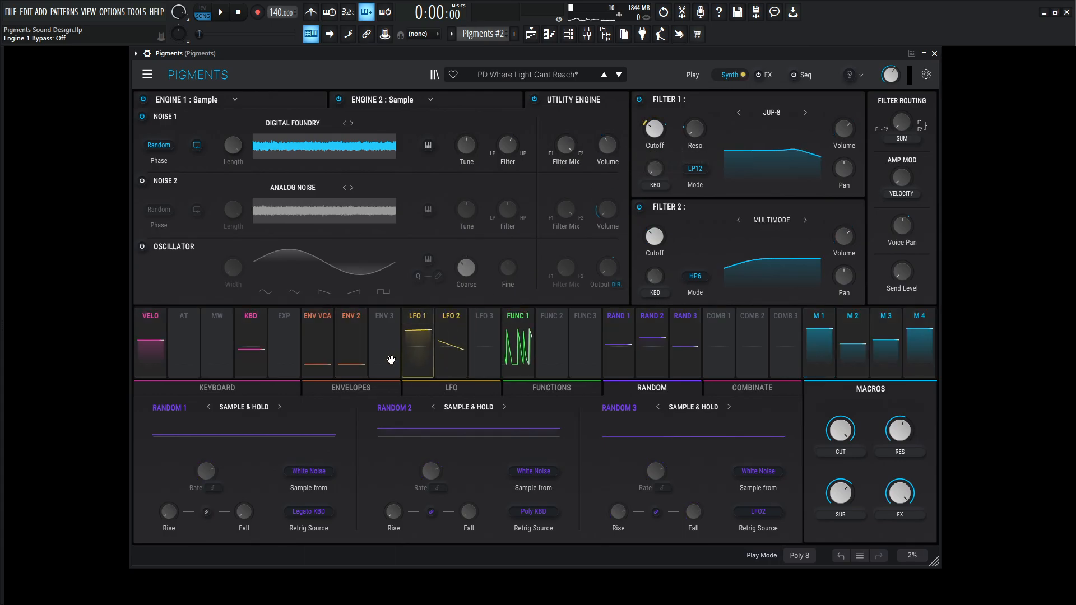
Step: Examine the Env VCA and Env 2 stage times, and check LFO 1's settings and its amount on Filter 1's Cutoff
{"action": "left_click", "coordinate": [368, 386]}
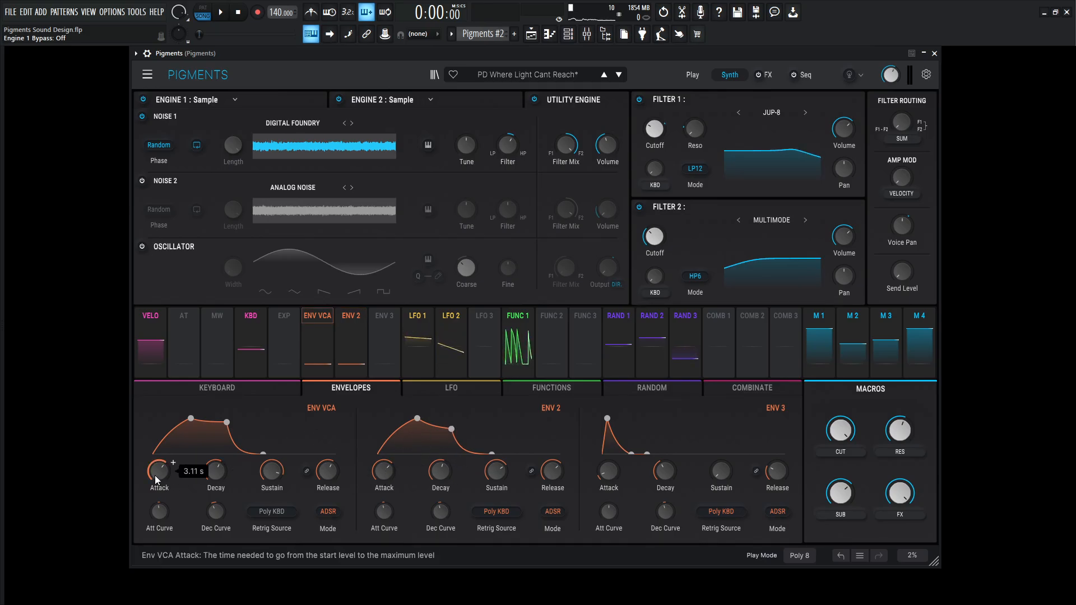
{"action": "mouse_move", "coordinate": [207, 475]}
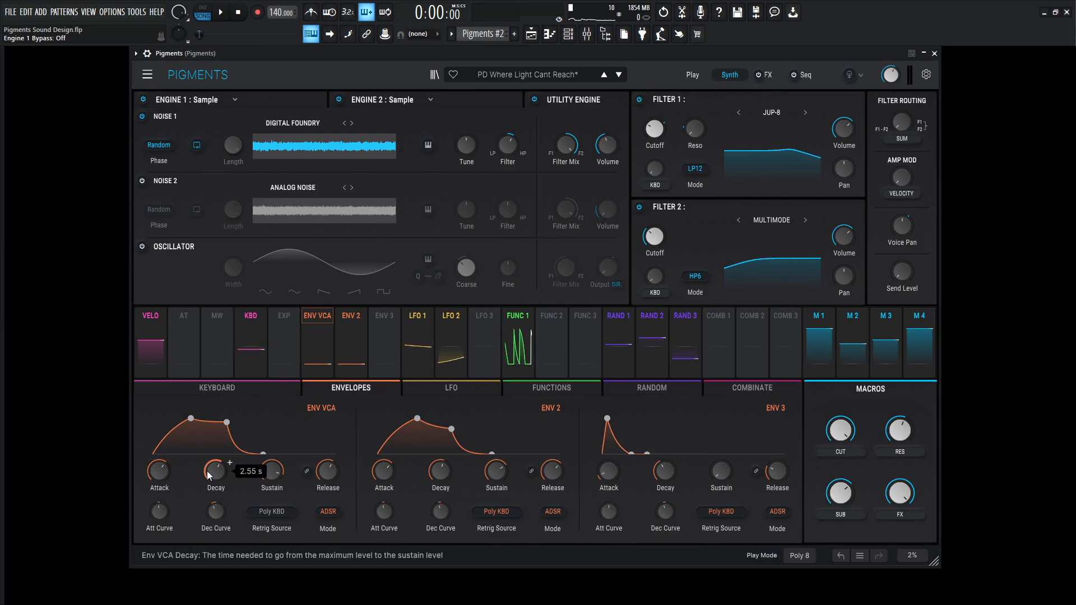
{"action": "mouse_move", "coordinate": [273, 476]}
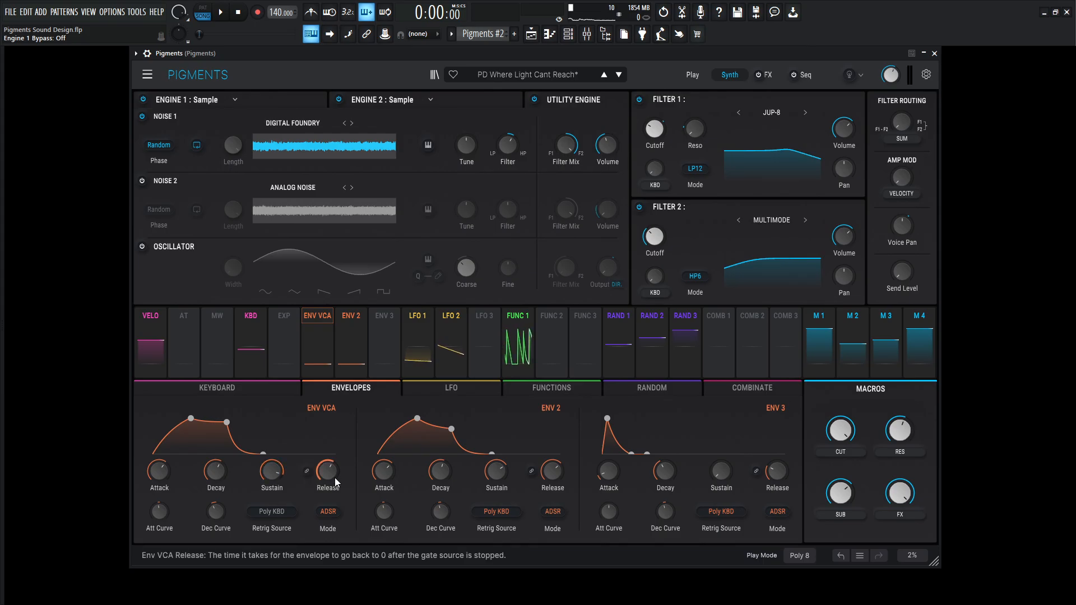
{"action": "mouse_move", "coordinate": [334, 476]}
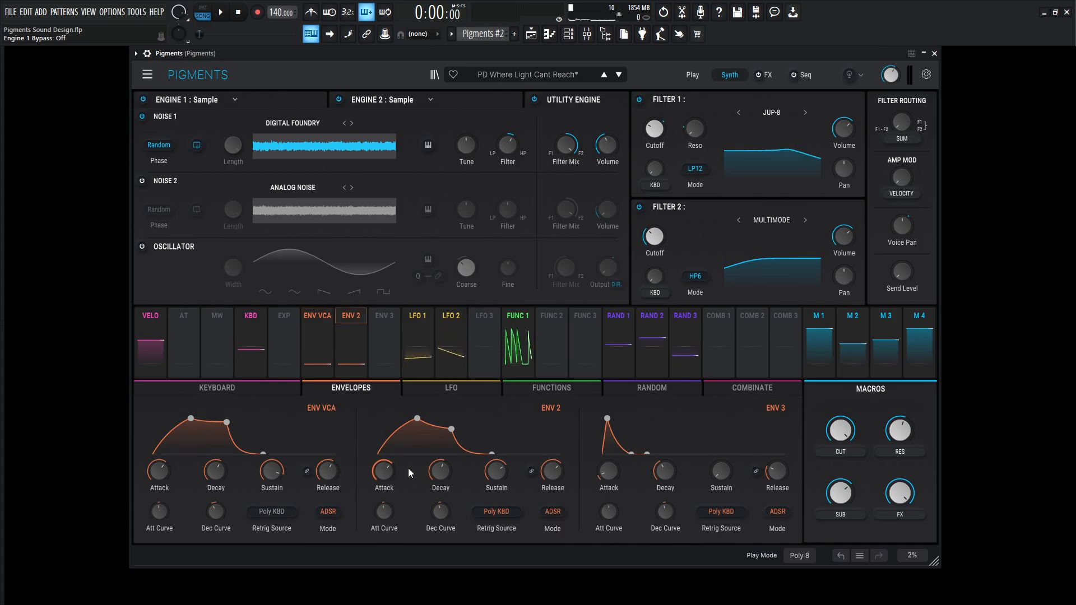
{"action": "mouse_move", "coordinate": [386, 473]}
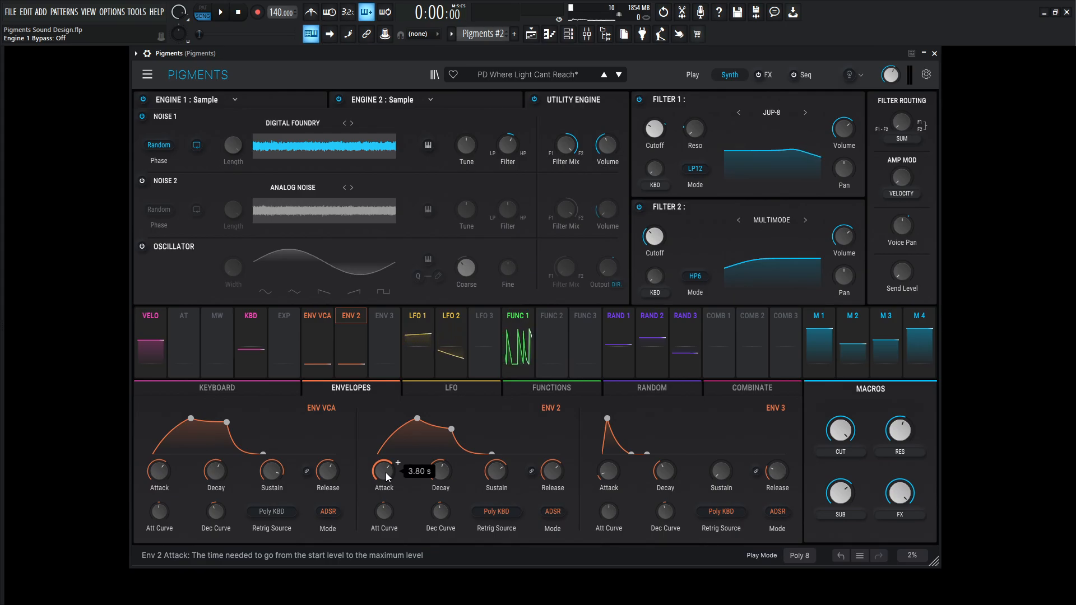
{"action": "mouse_move", "coordinate": [658, 148]}
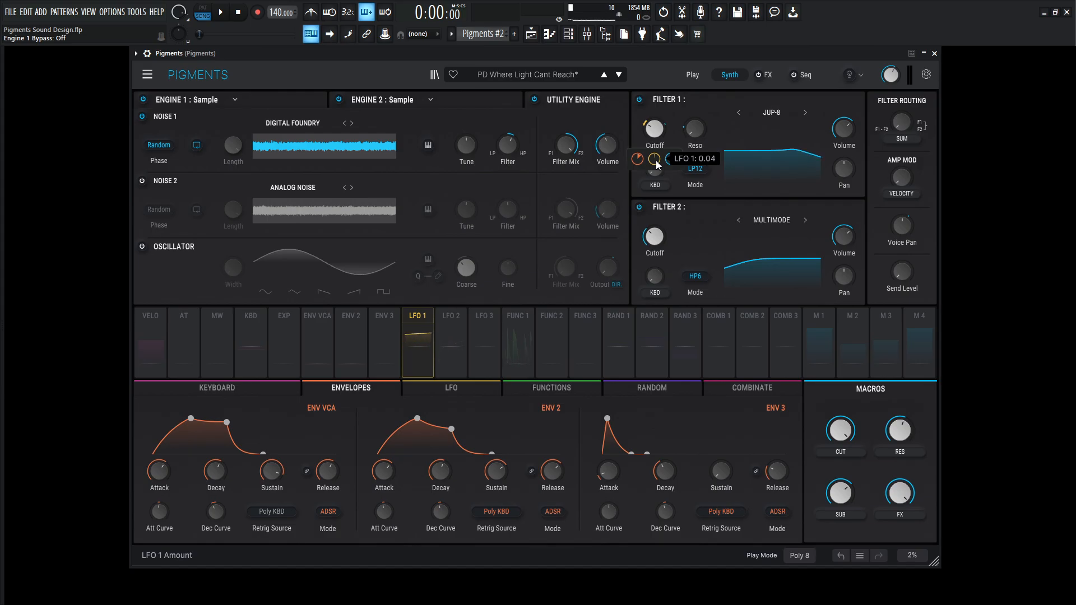
{"action": "left_click", "coordinate": [448, 387]}
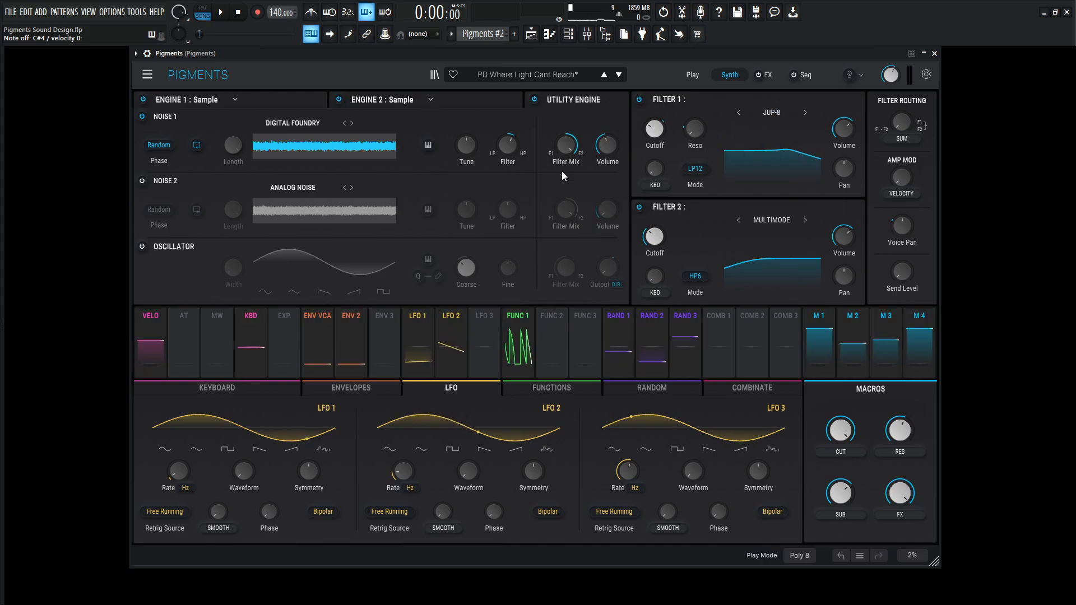
Step: Check Filter 2's Cutoff and view its available Multimode filter types without changing the mode
{"action": "mouse_move", "coordinate": [660, 240]}
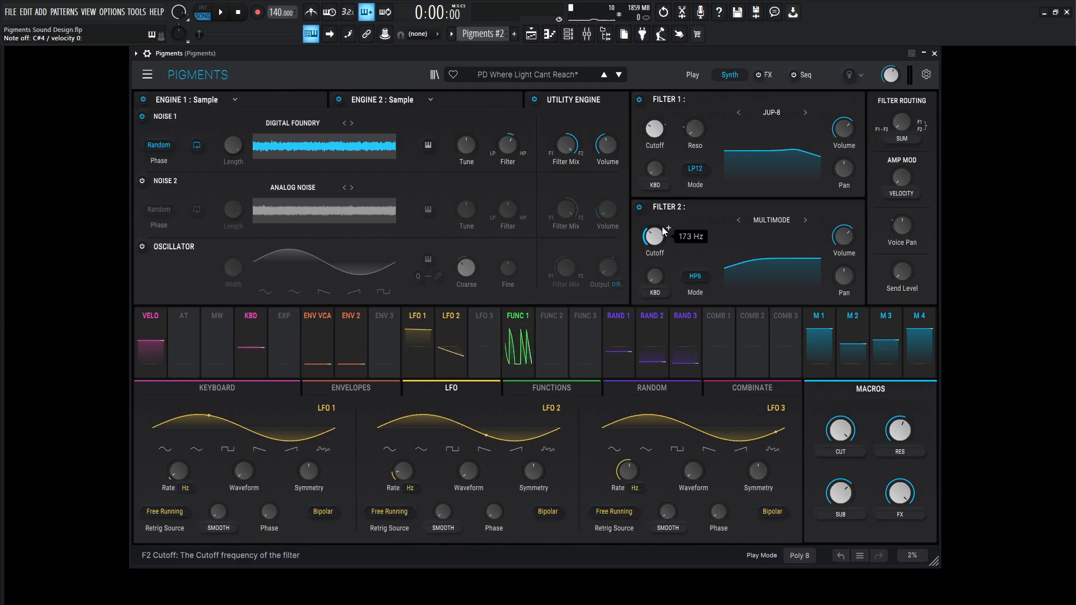
{"action": "left_click", "coordinate": [695, 275]}
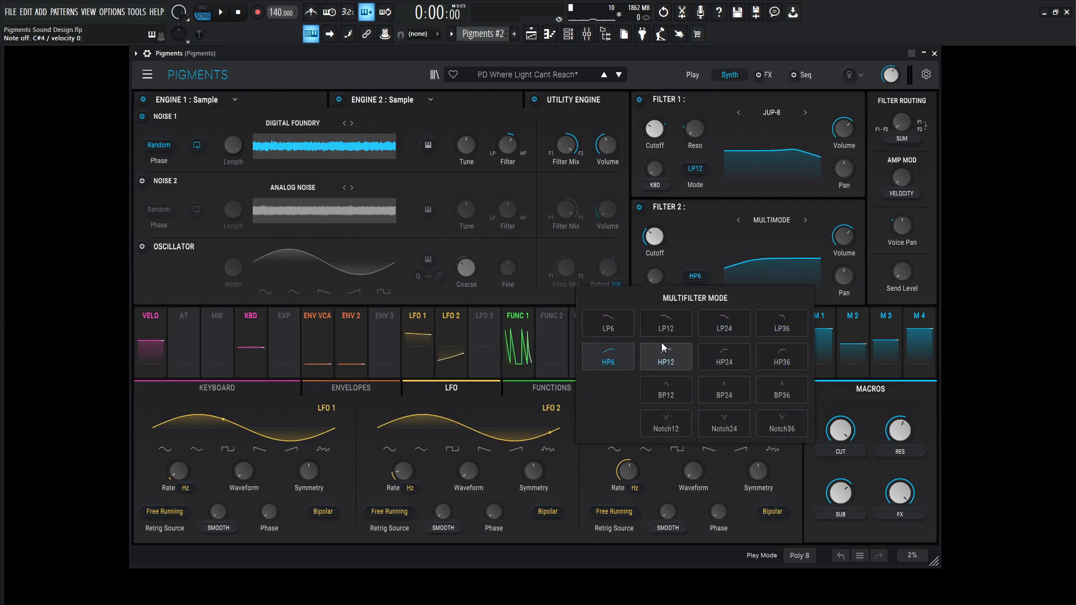
{"action": "left_click", "coordinate": [690, 266]}
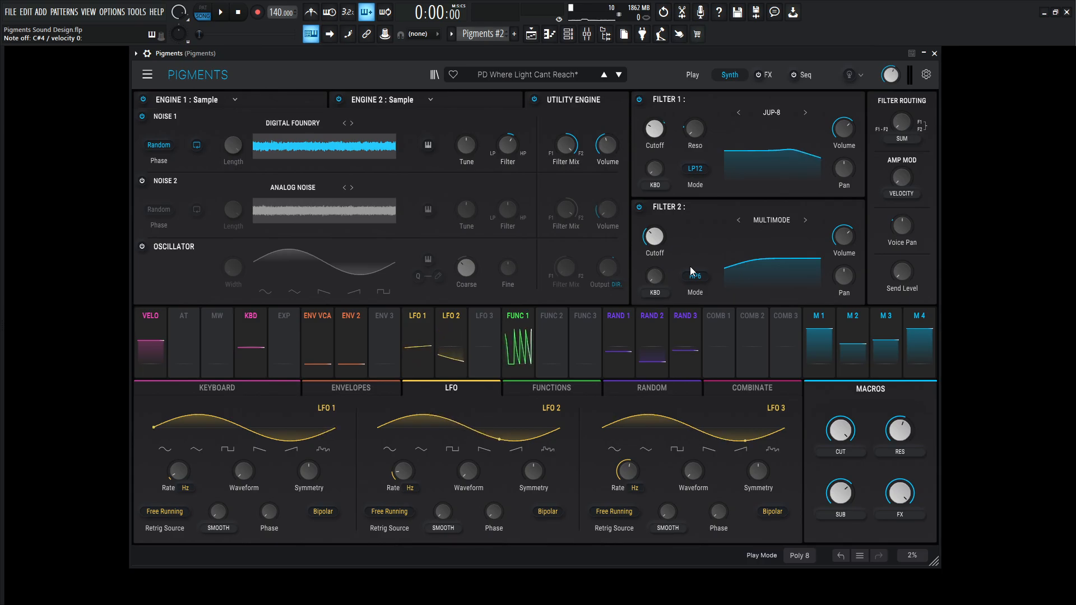
Step: Inspect the Random 2 modulation on Voice Pan and its Sample & Hold settings
{"action": "left_click", "coordinate": [916, 219]}
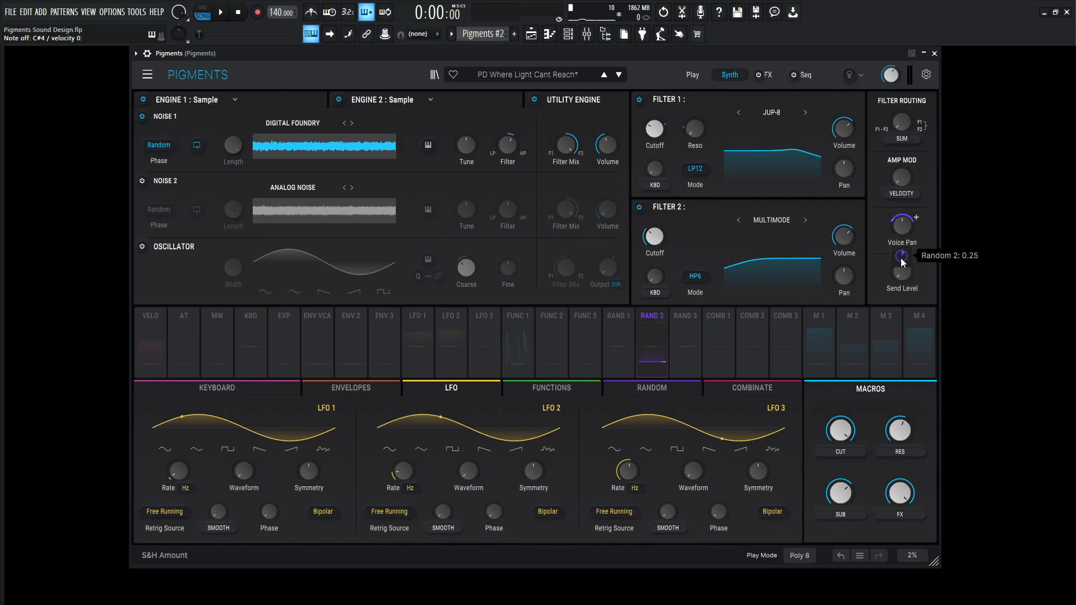
{"action": "left_click", "coordinate": [646, 391]}
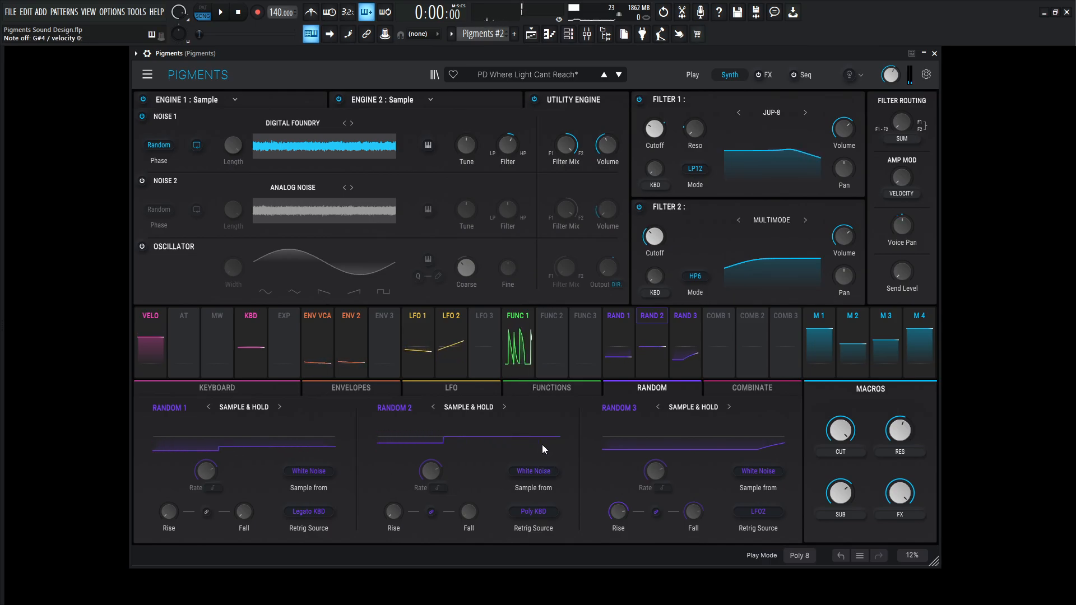
{"action": "mouse_move", "coordinate": [902, 255]}
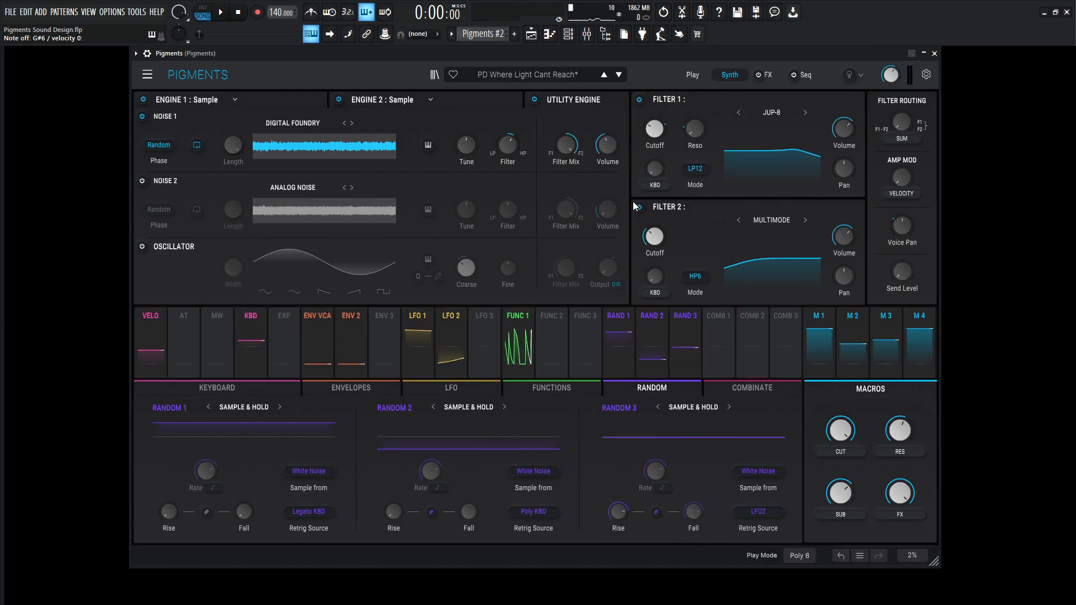
Step: Activate the effects section and bypass FX B plus the Chorus and Delay in FX A to isolate the ParamEQ
{"action": "left_click", "coordinate": [768, 75]}
{"action": "left_click", "coordinate": [758, 75]}
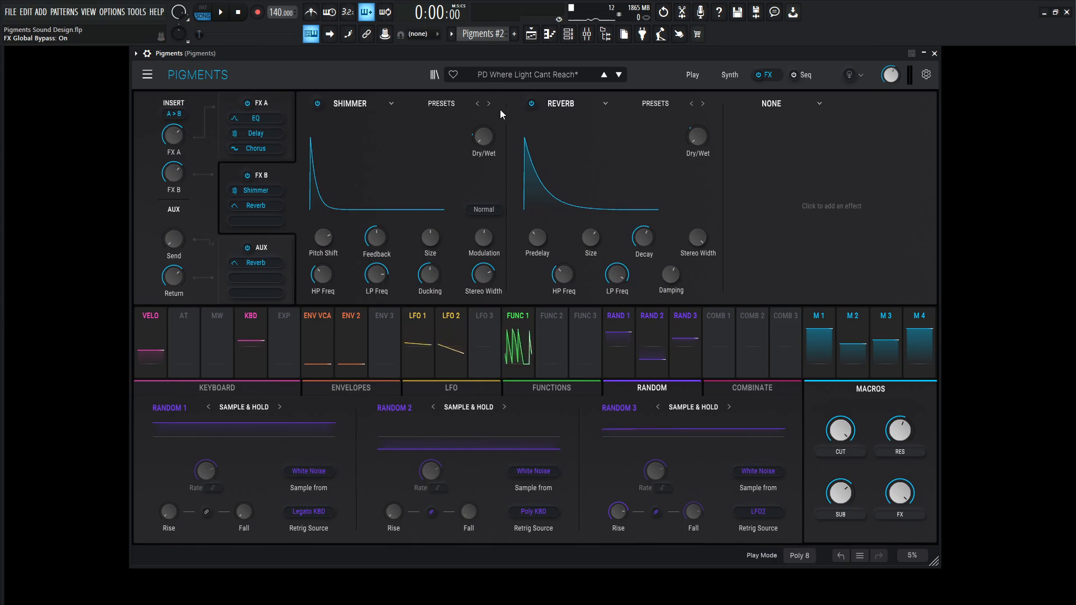
{"action": "left_click", "coordinate": [247, 175]}
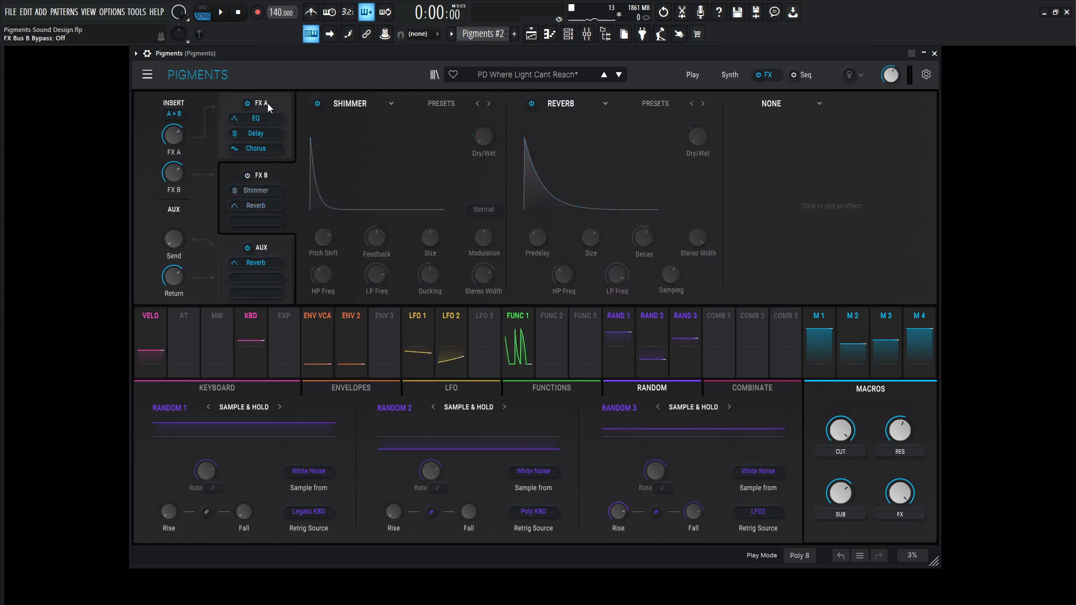
{"action": "left_click", "coordinate": [268, 103]}
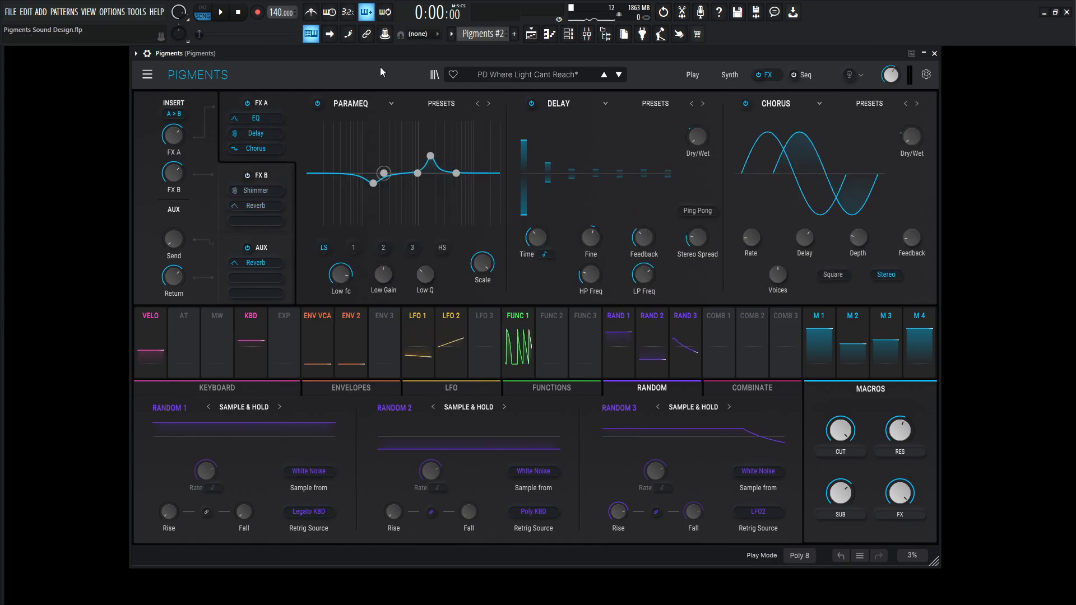
{"action": "left_click", "coordinate": [746, 104]}
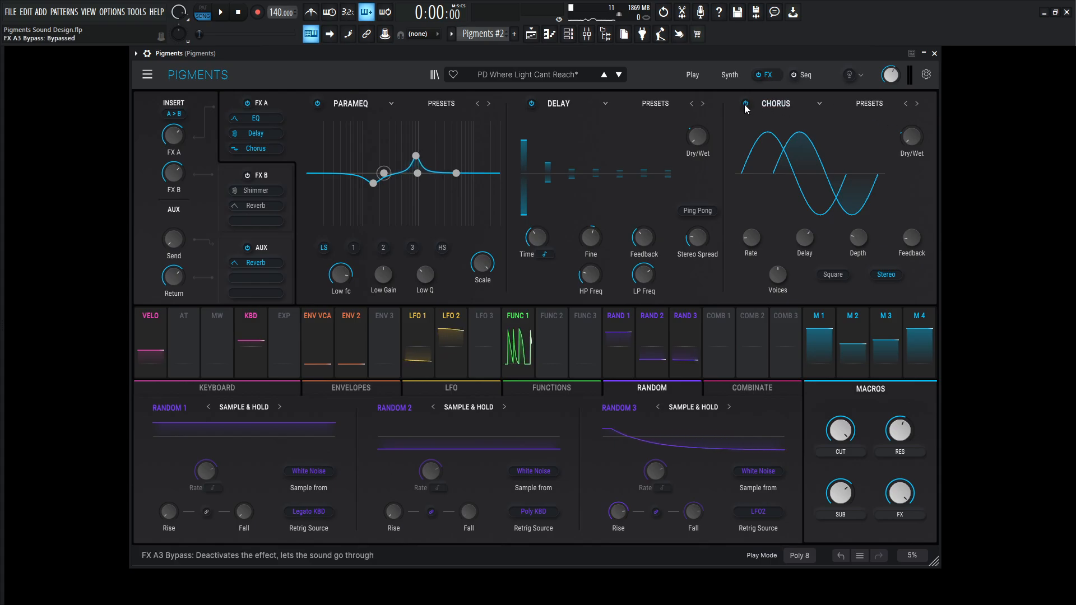
{"action": "left_click", "coordinate": [532, 104]}
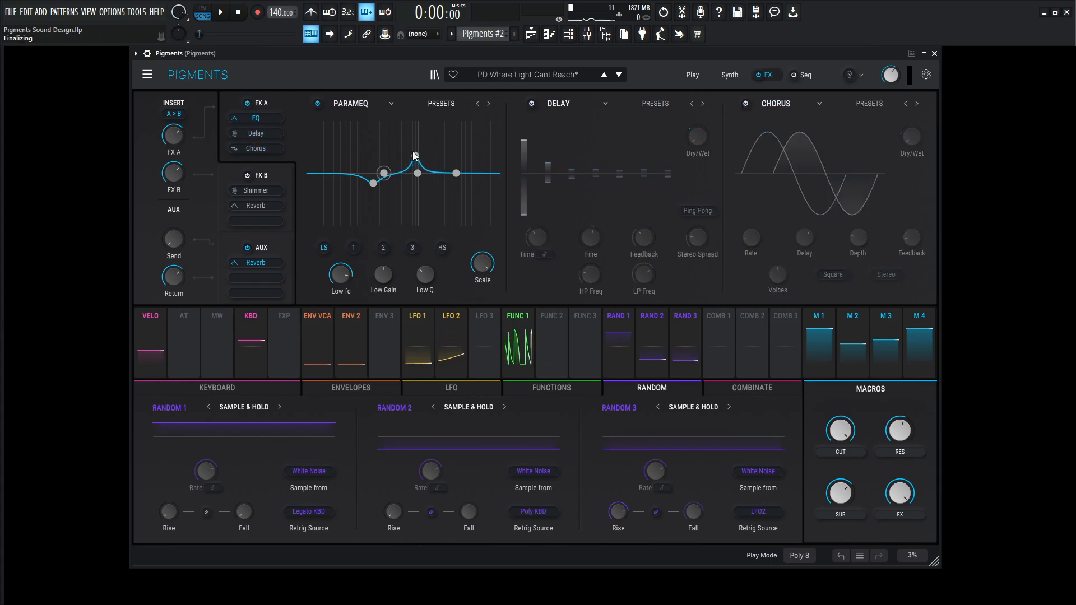
Step: Inspect the ParamEQ's Peak 1 and Peak 3 bands and the Random 3 rise and fall settings behind the moving peak
{"action": "left_click", "coordinate": [374, 184]}
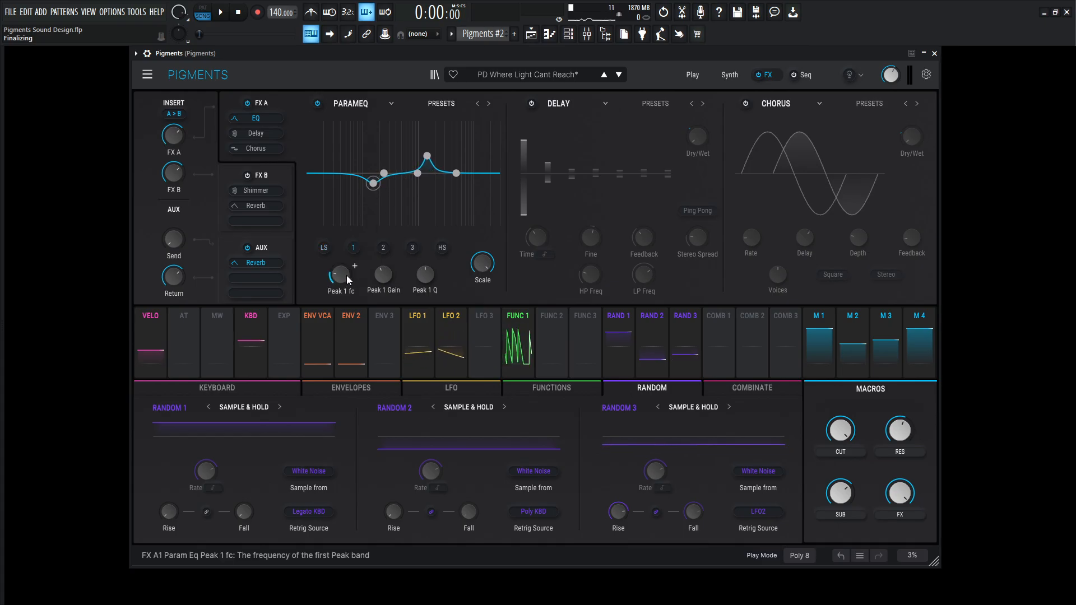
{"action": "mouse_move", "coordinate": [342, 275]}
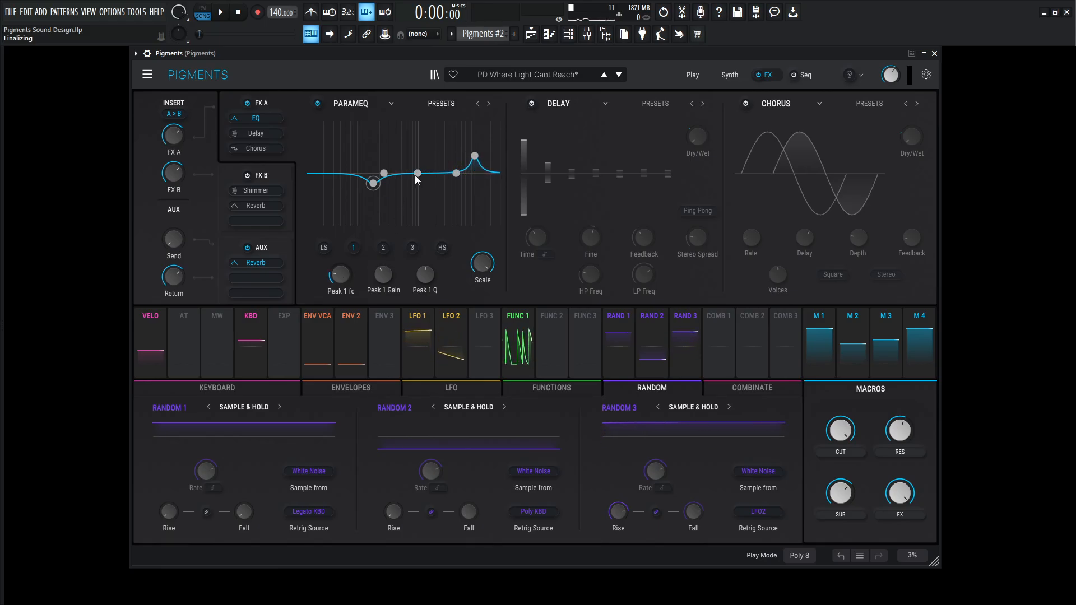
{"action": "left_click", "coordinate": [475, 162]}
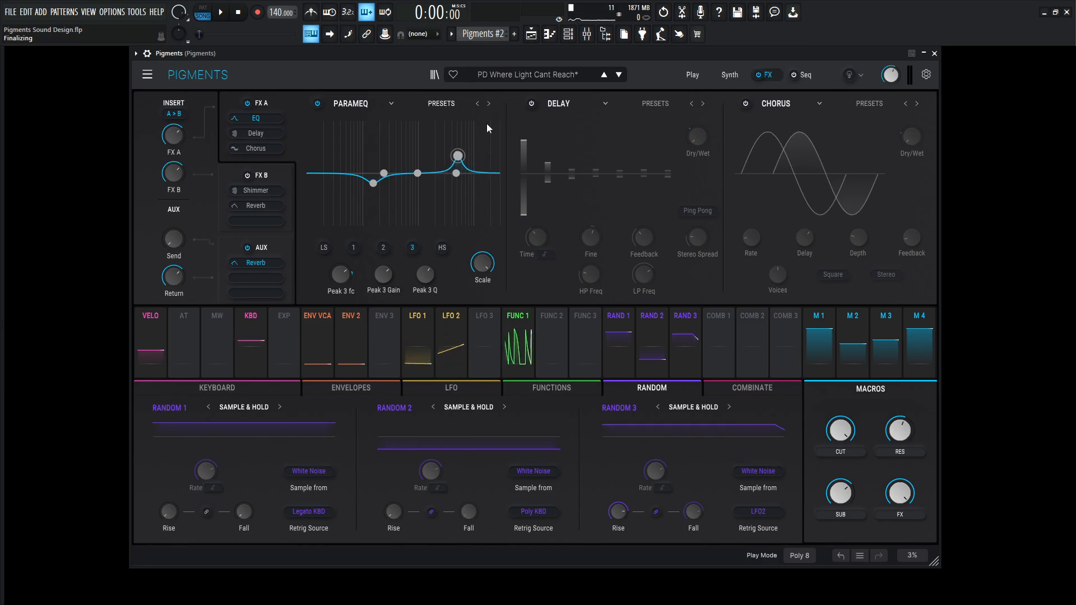
{"action": "mouse_move", "coordinate": [340, 310]}
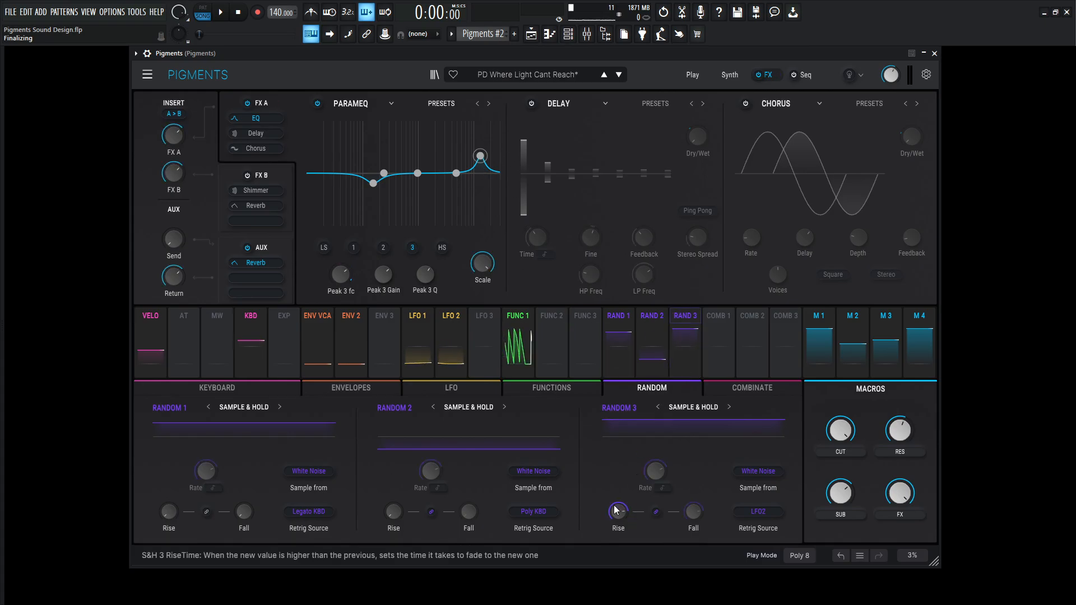
{"action": "left_click", "coordinate": [655, 510]}
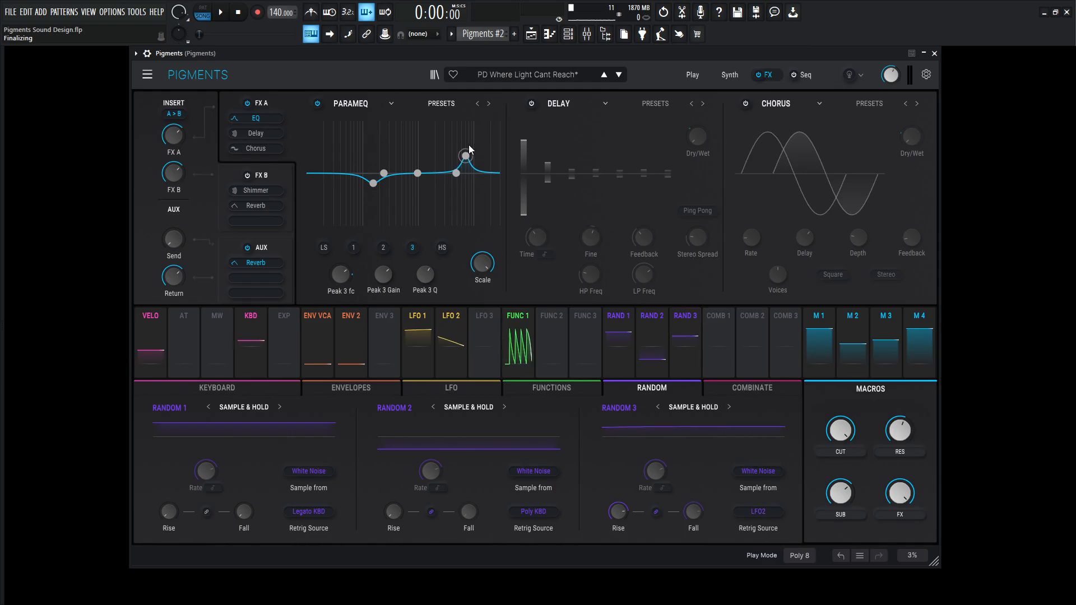
Step: Examine LFO 2's rate and retrigger source and its role in retriggering Random 3
{"action": "left_click", "coordinate": [462, 391]}
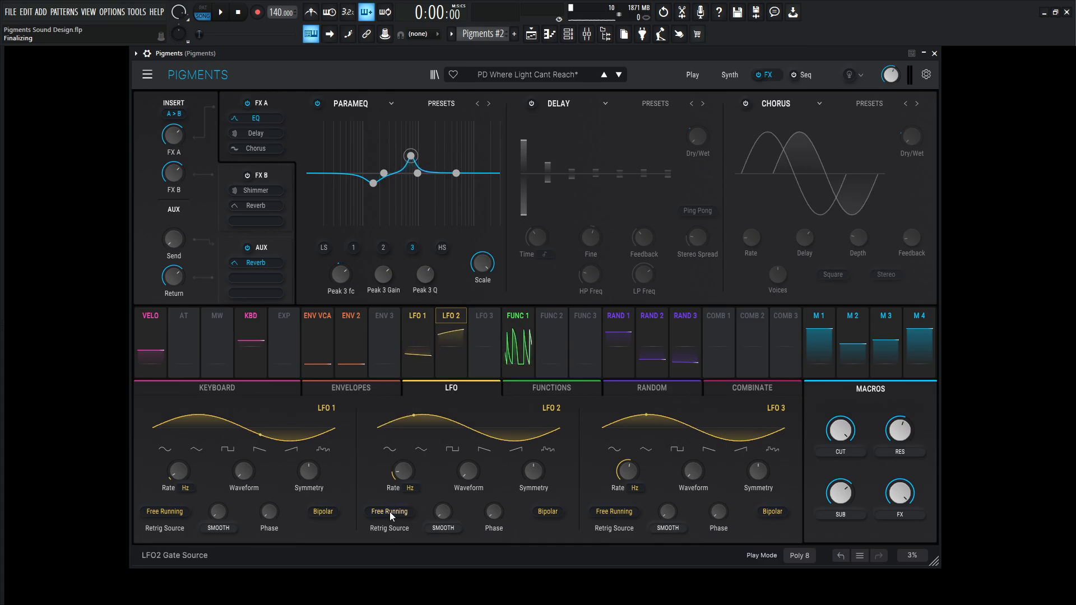
{"action": "mouse_move", "coordinate": [410, 474]}
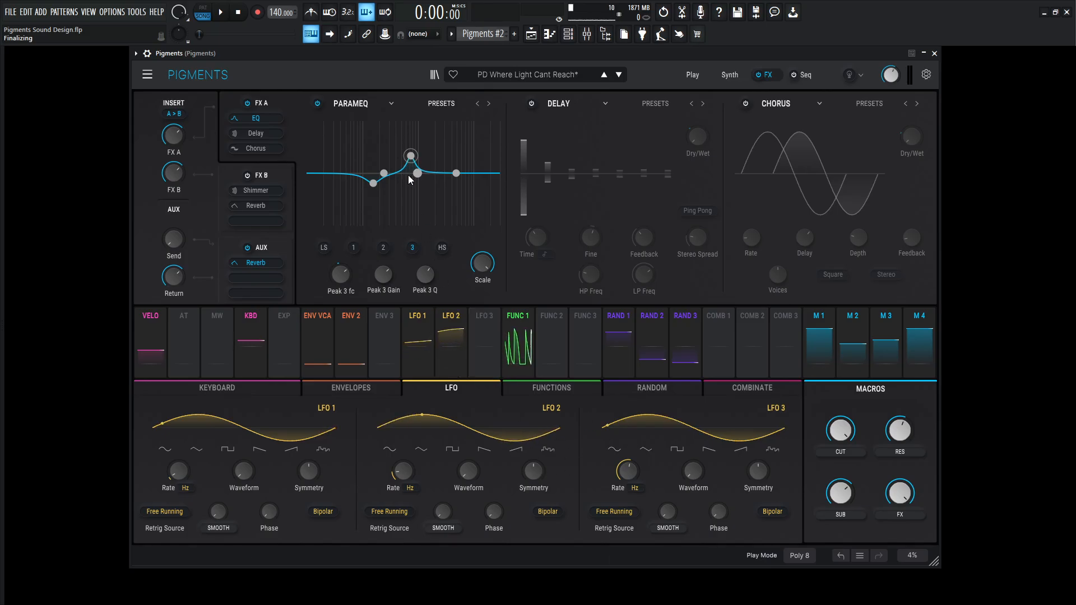
{"action": "left_click", "coordinate": [667, 391]}
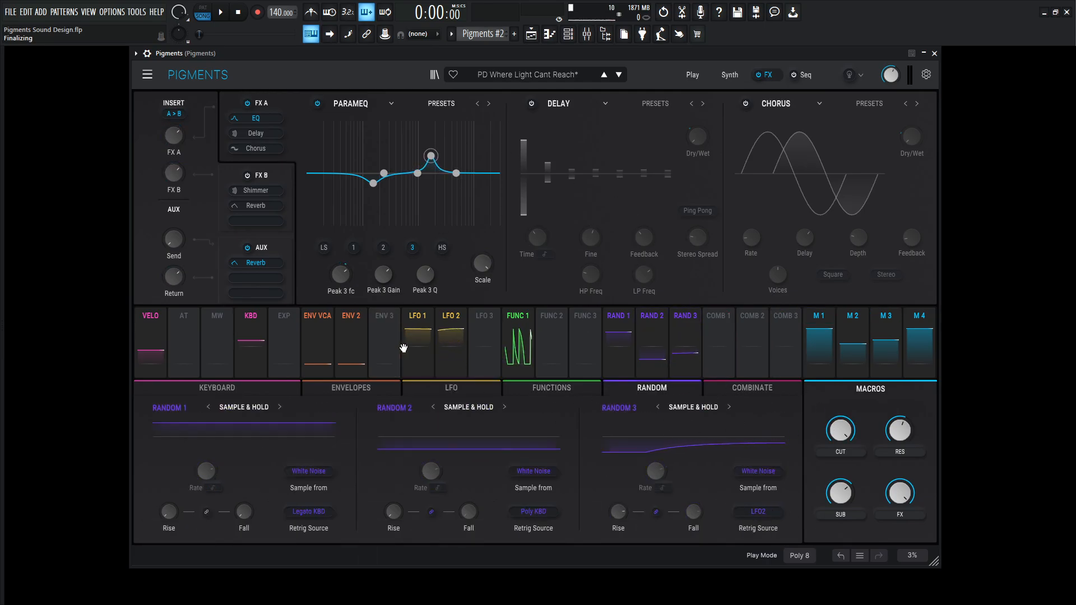
{"action": "left_click_drag", "start_coordinate": [449, 344], "coordinate": [433, 161]}
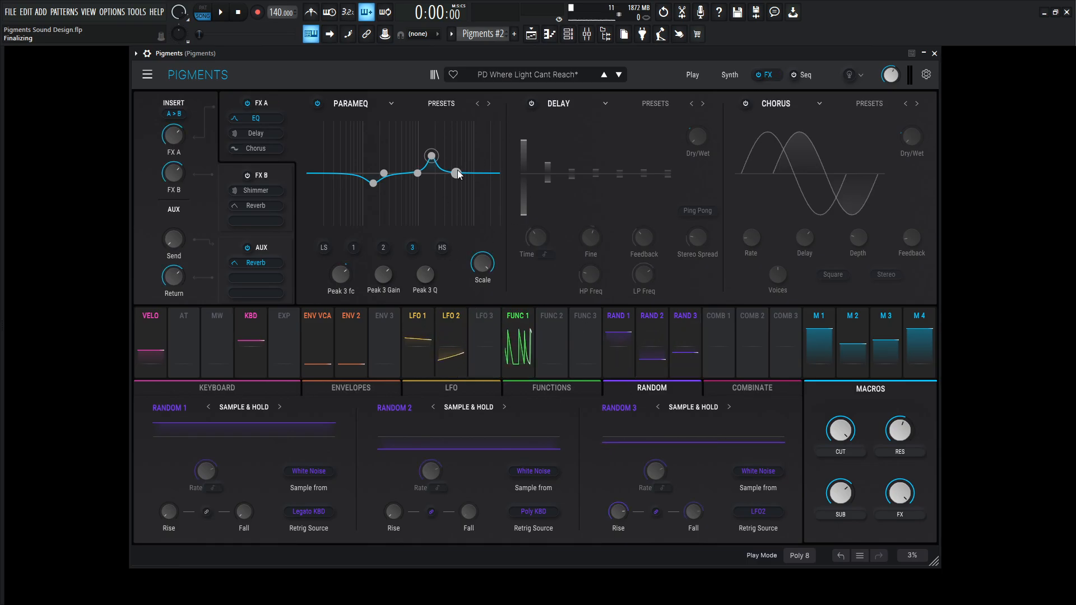
Step: Lower the CUT macro to 0.26 and raise it back to 0.98 to demonstrate its effect
{"action": "mouse_move", "coordinate": [839, 436]}
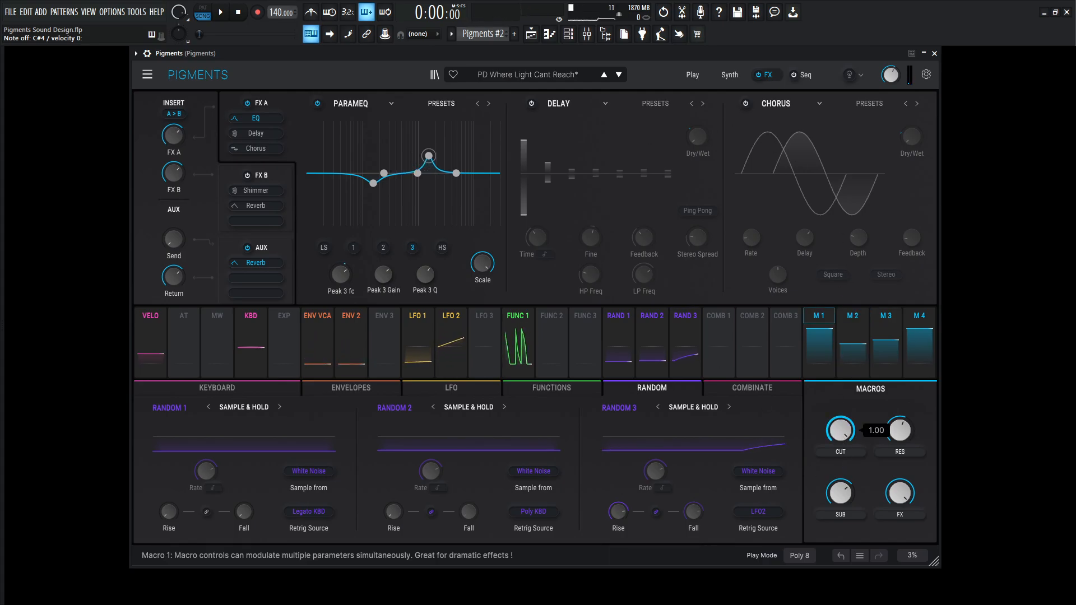
{"action": "mouse_move", "coordinate": [839, 440]}
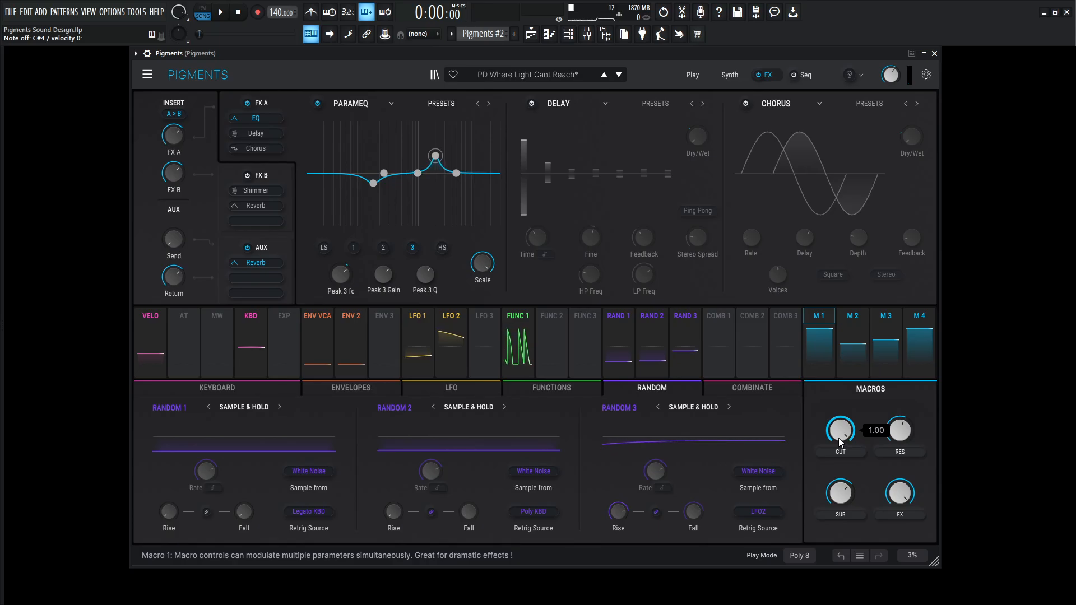
{"action": "left_click_drag", "start_coordinate": [839, 438], "coordinate": [848, 484]}
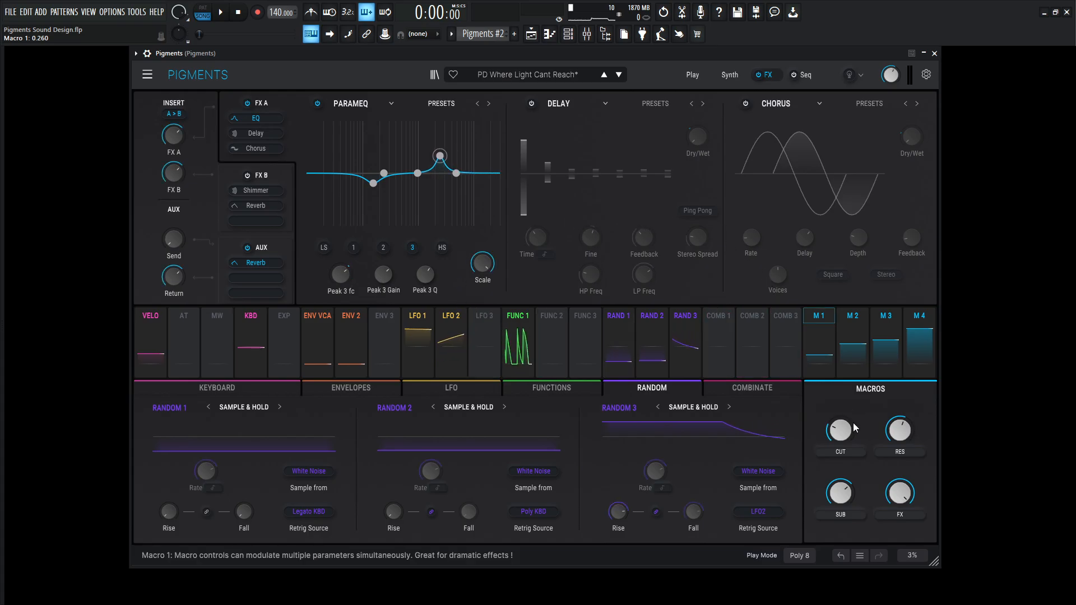
{"action": "left_click_drag", "start_coordinate": [841, 430], "coordinate": [842, 359]}
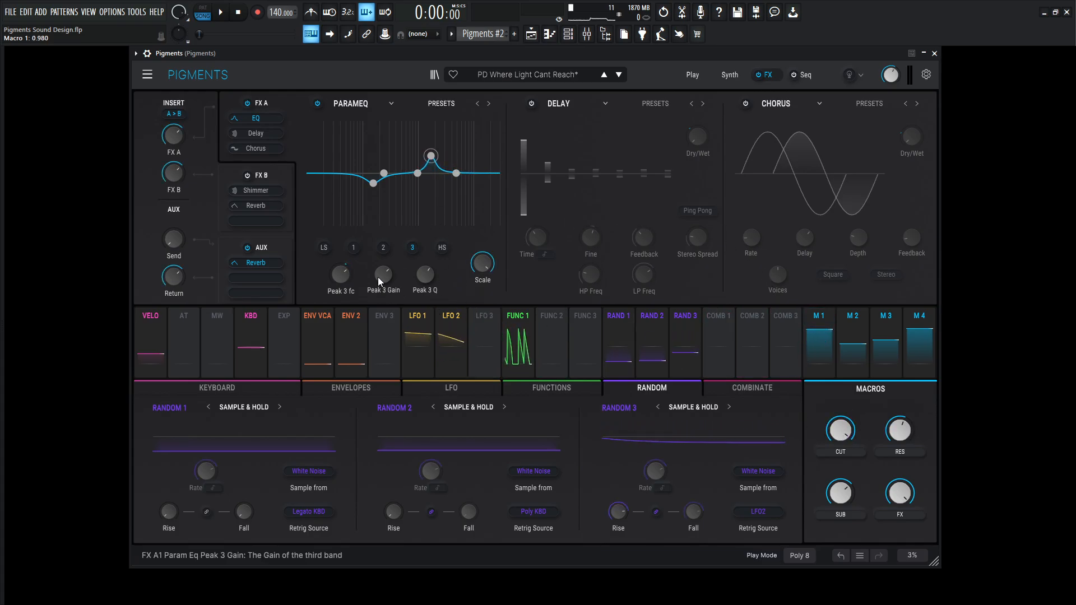
Step: Temporarily raise the ParamEQ's Peak 3 gain to exaggerate the moving peak, ending at 5.12 dB
{"action": "mouse_move", "coordinate": [380, 274]}
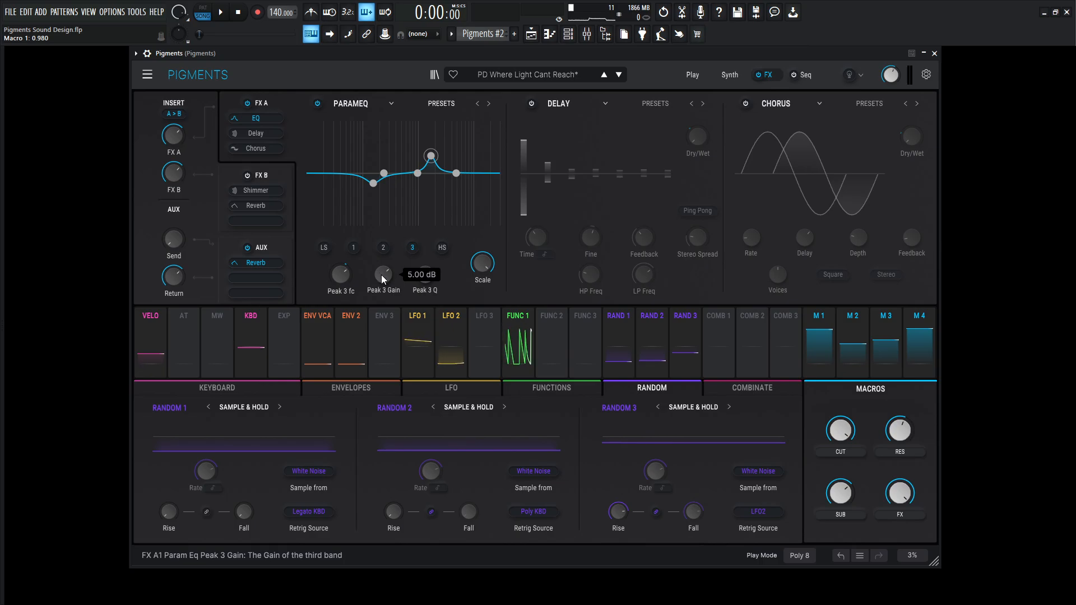
{"action": "left_click_drag", "start_coordinate": [381, 274], "coordinate": [389, 293]}
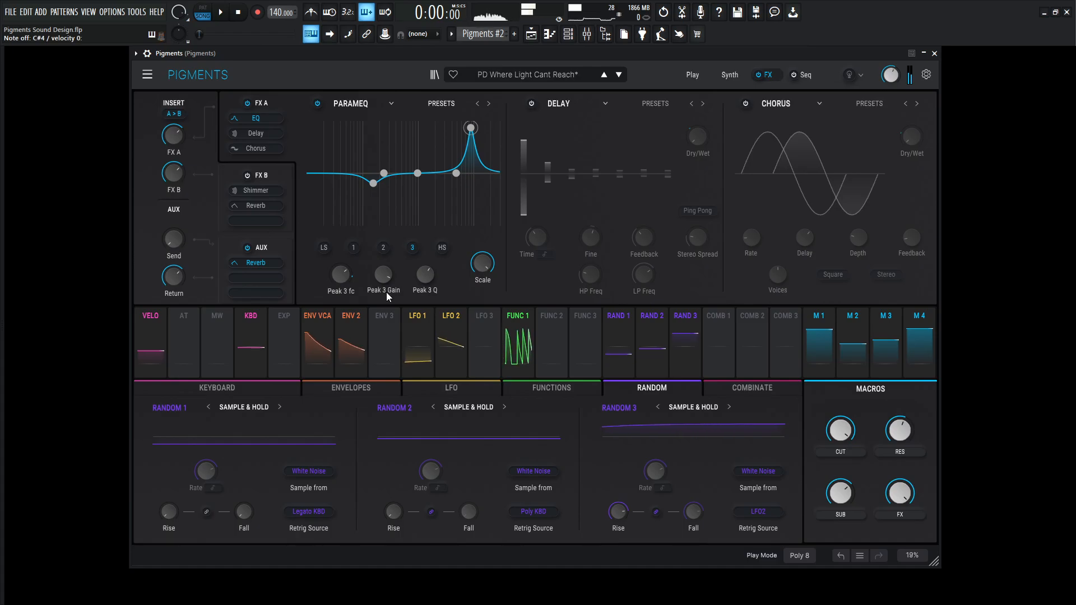
{"action": "left_click_drag", "start_coordinate": [387, 279], "coordinate": [386, 294]}
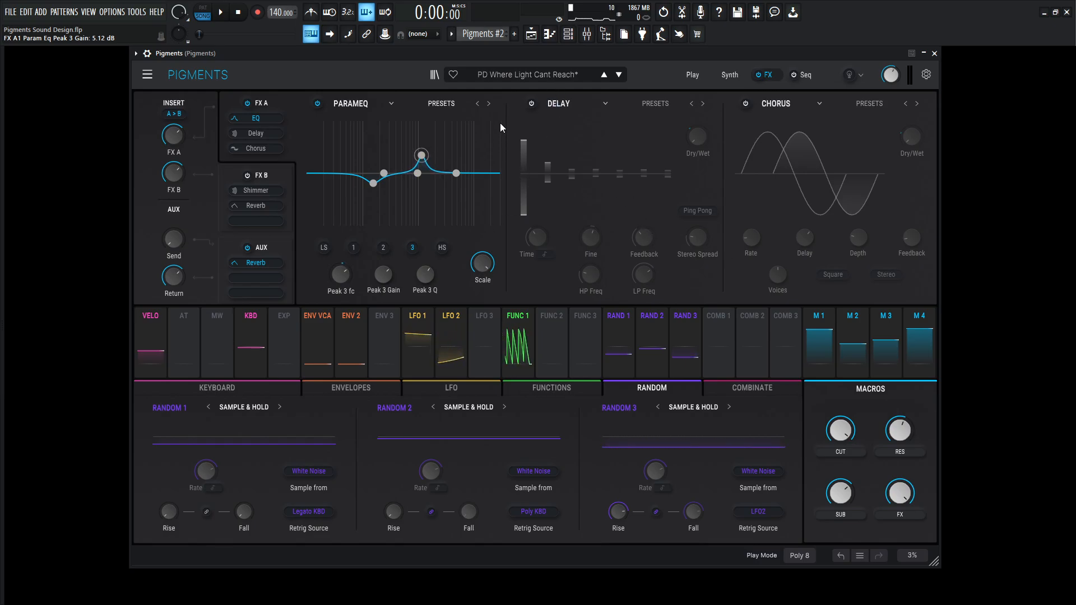
Step: Re-enable the Delay and Chorus in FX A, checking the Macro 4 amount on the Delay's Dry/Wet
{"action": "left_click", "coordinate": [530, 104]}
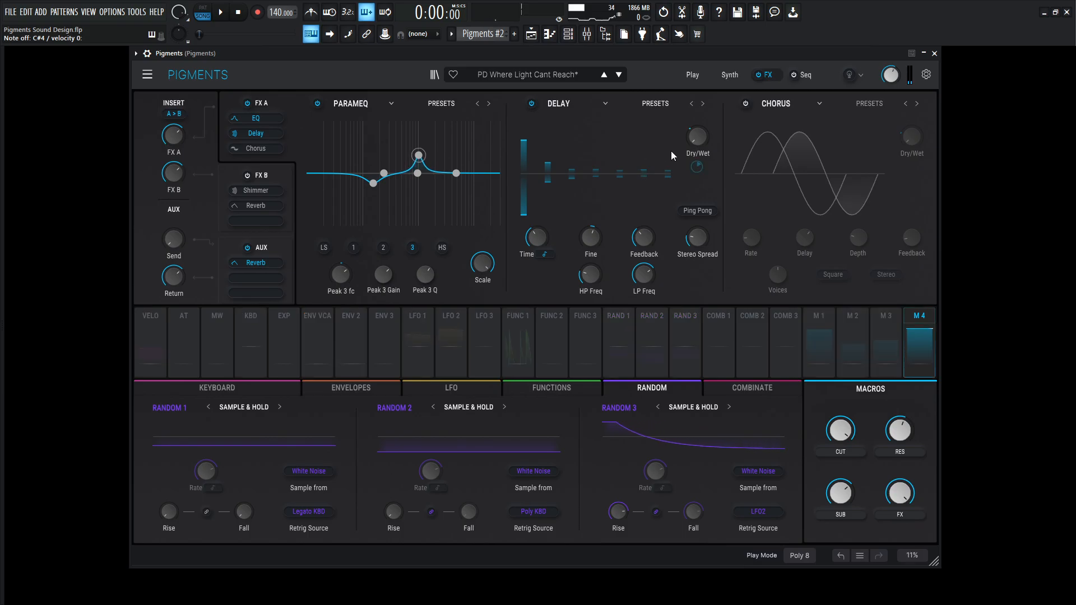
{"action": "left_click_drag", "start_coordinate": [699, 162], "coordinate": [698, 177]}
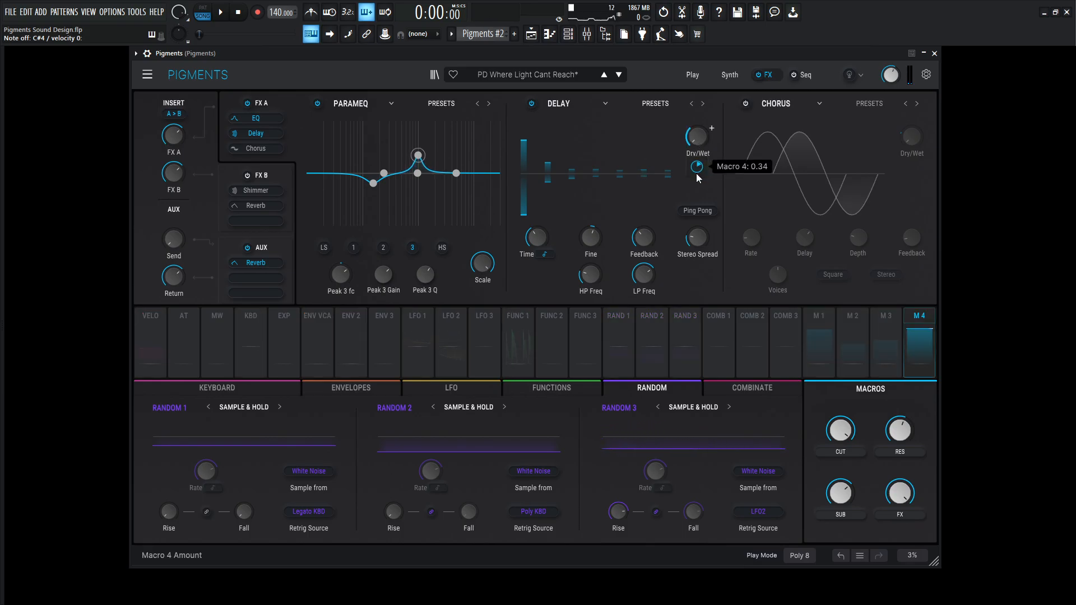
{"action": "mouse_move", "coordinate": [597, 239]}
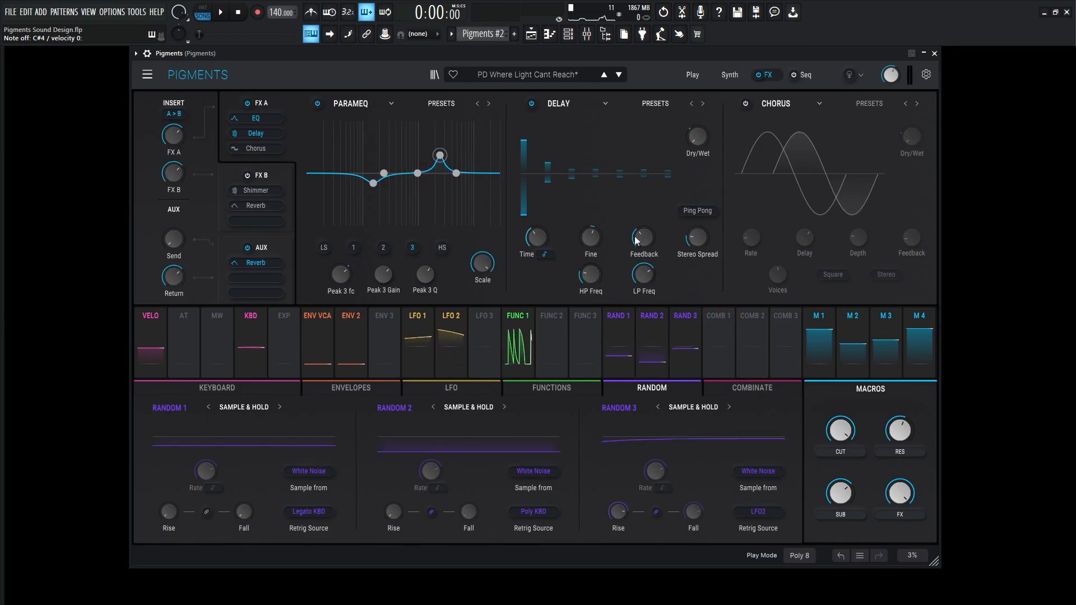
{"action": "left_click", "coordinate": [745, 104]}
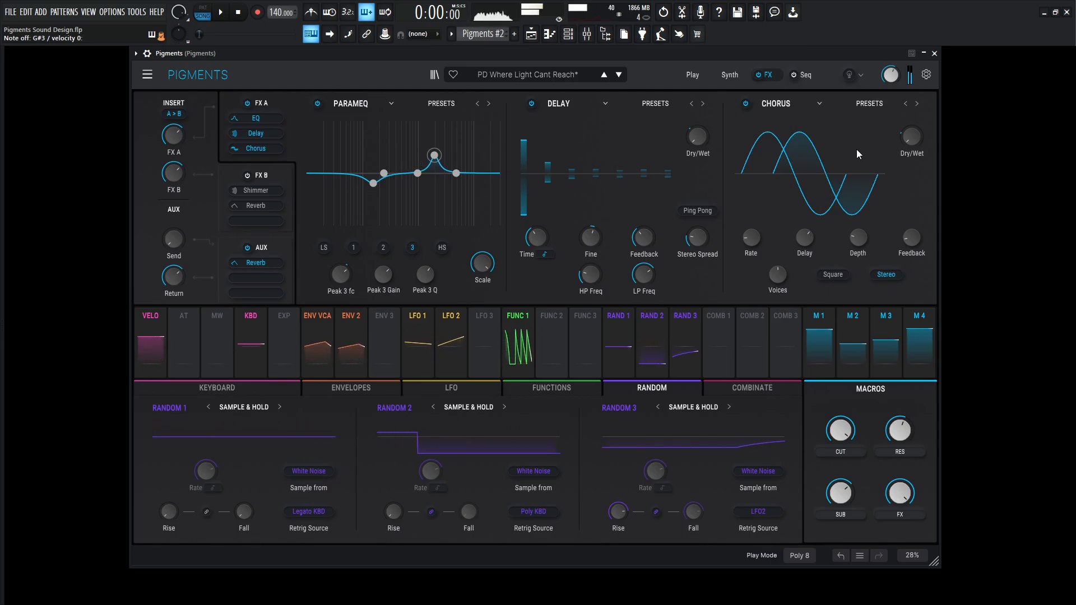
Step: Re-enable Noise 2 and the Oscillator in the Utility Engine
{"action": "left_click", "coordinate": [727, 75]}
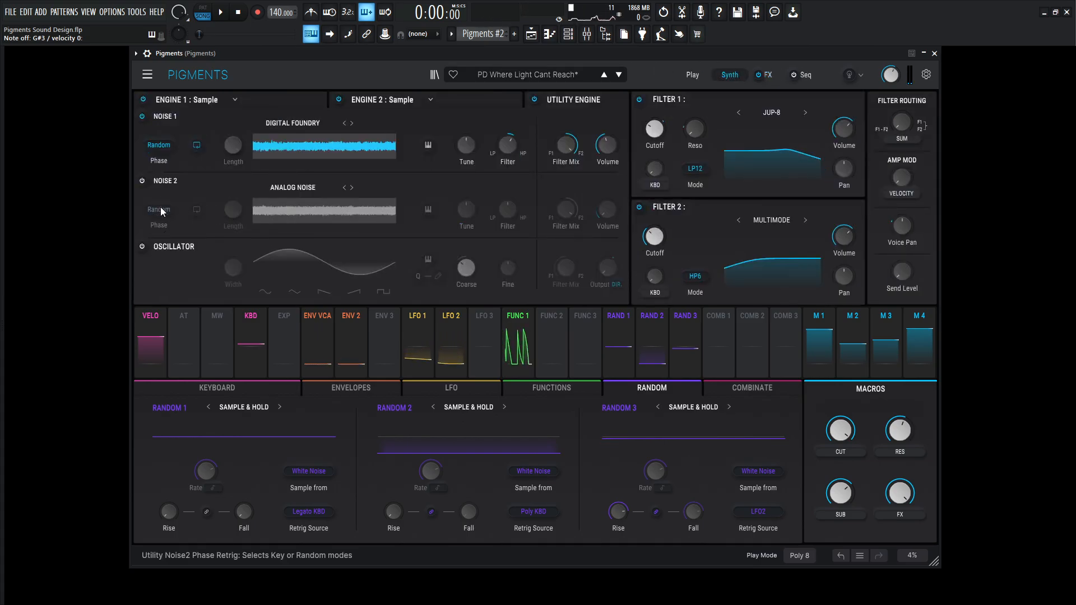
{"action": "left_click", "coordinate": [142, 180]}
{"action": "left_click", "coordinate": [142, 247]}
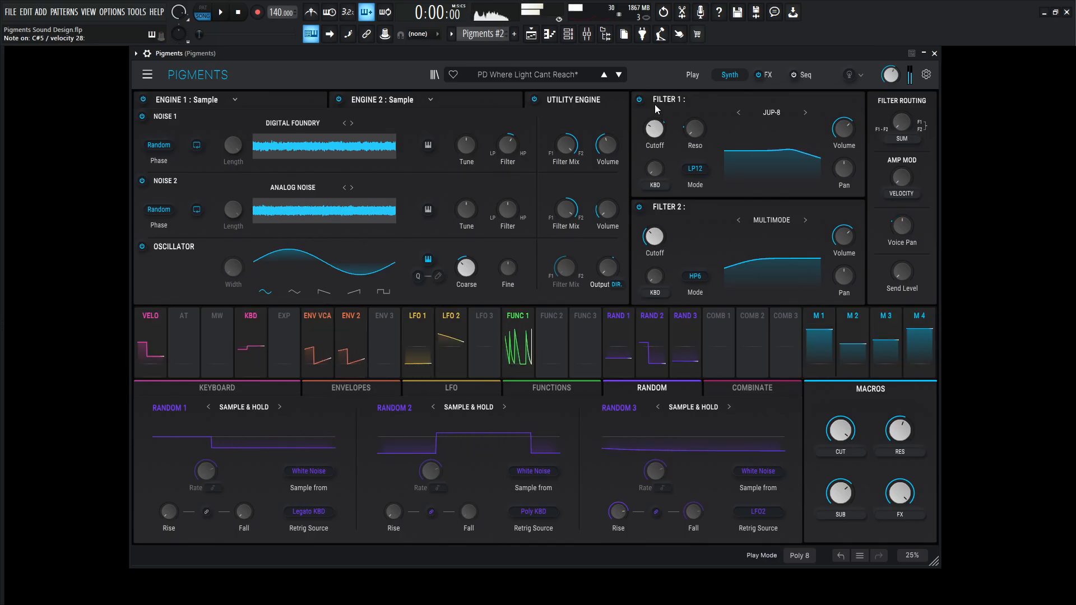
{"action": "left_click", "coordinate": [769, 75]}
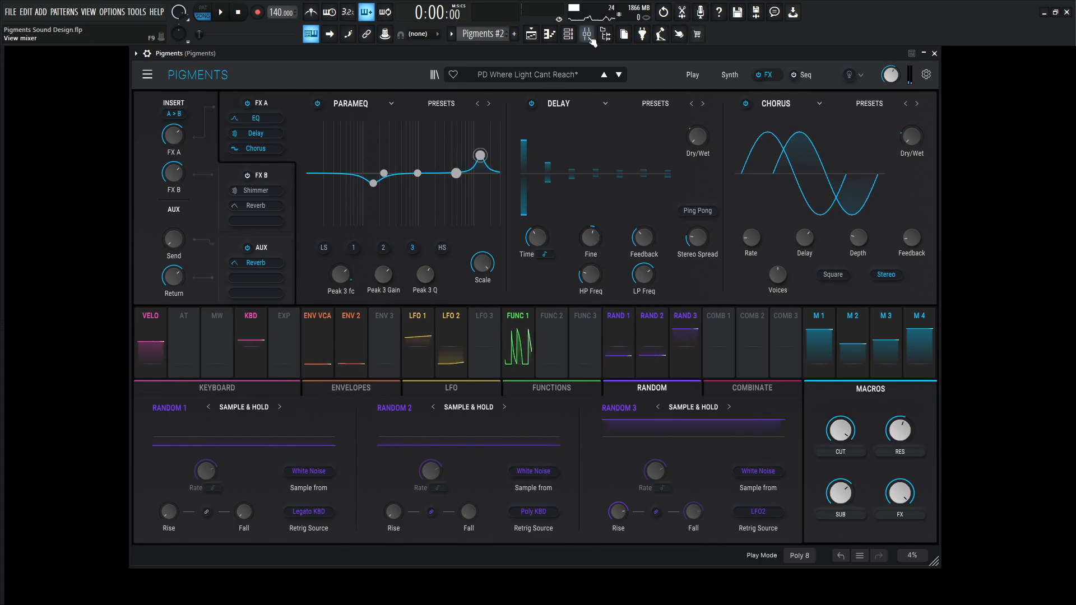
{"action": "left_click", "coordinate": [730, 75]}
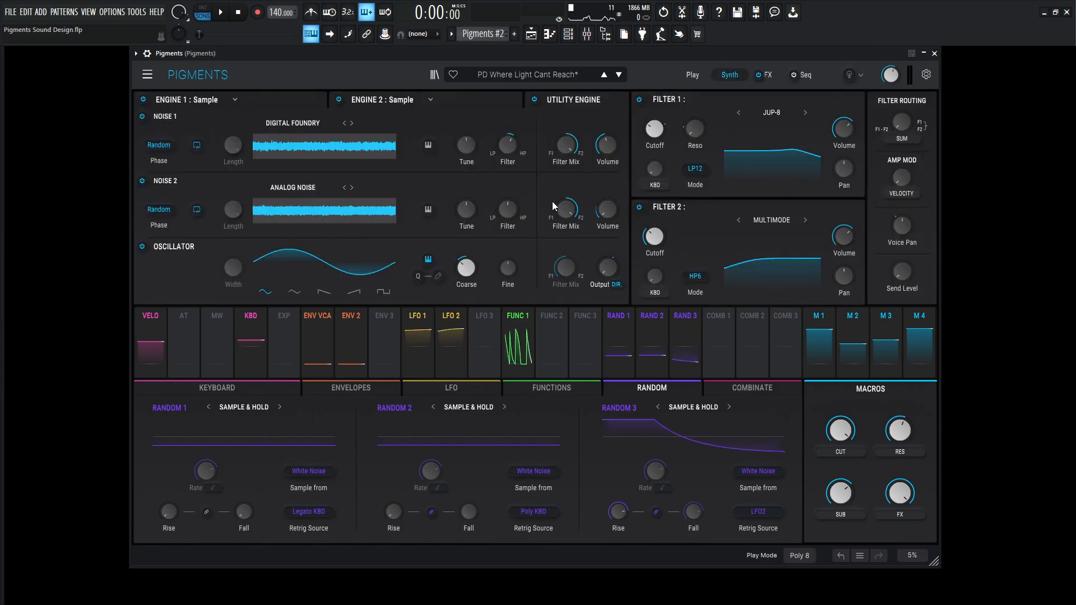
Step: Activate FX B, bypass its Reverb to examine the Shimmer alone, and re-enable the Reverb
{"action": "left_click", "coordinate": [768, 75]}
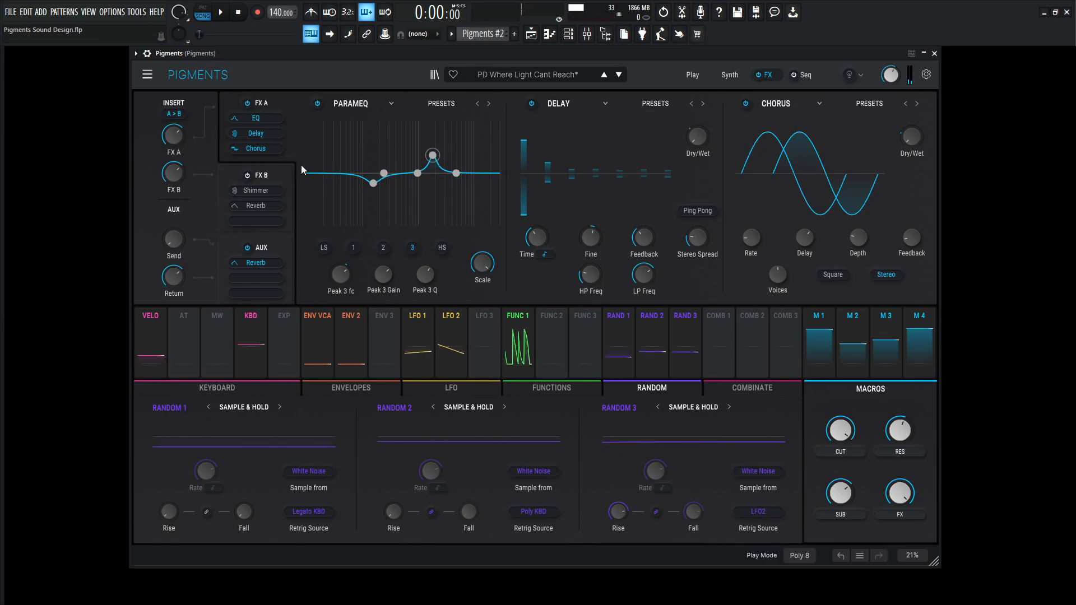
{"action": "left_click", "coordinate": [284, 175]}
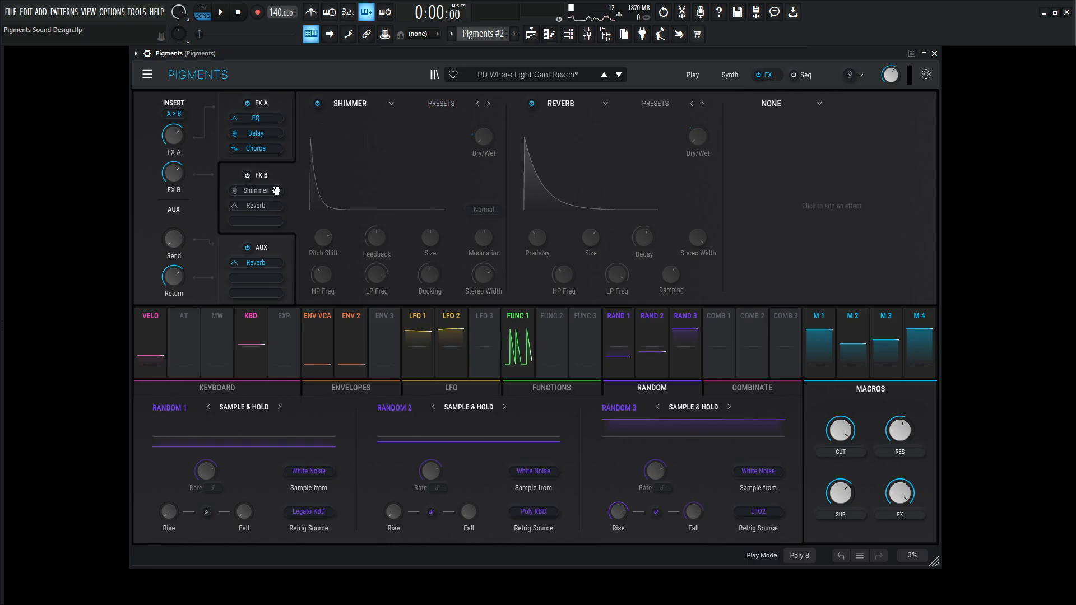
{"action": "left_click", "coordinate": [247, 175]}
{"action": "left_click", "coordinate": [531, 104]}
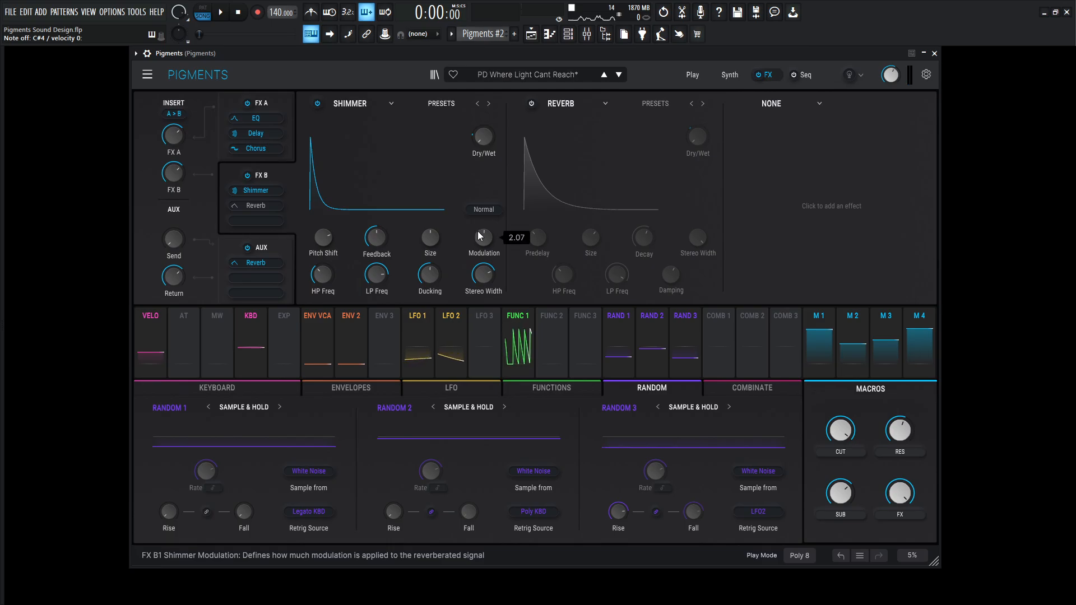
{"action": "mouse_move", "coordinate": [426, 281]}
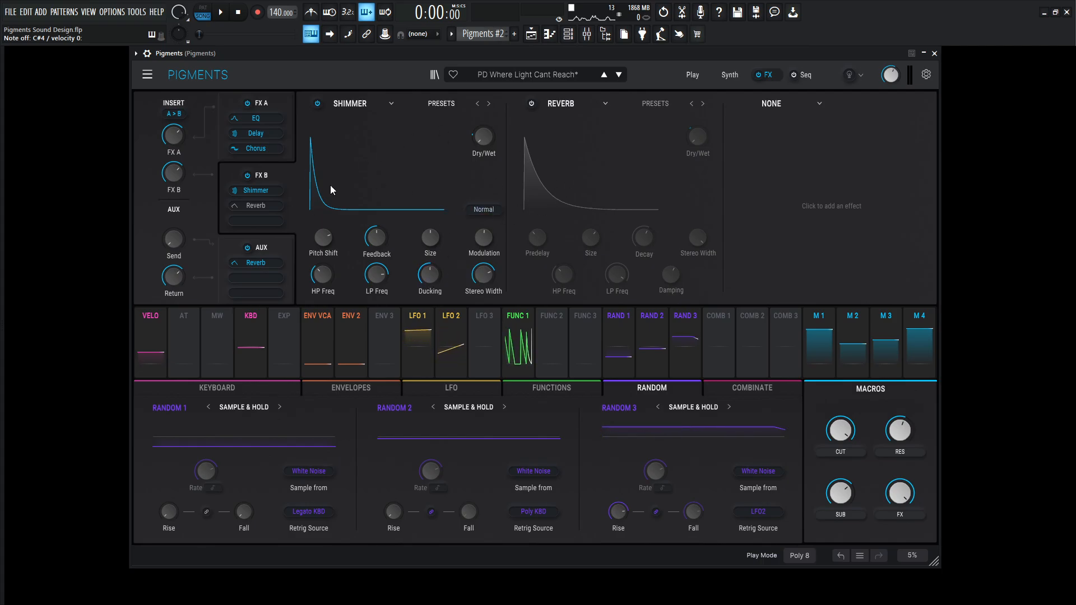
{"action": "left_click", "coordinate": [531, 103]}
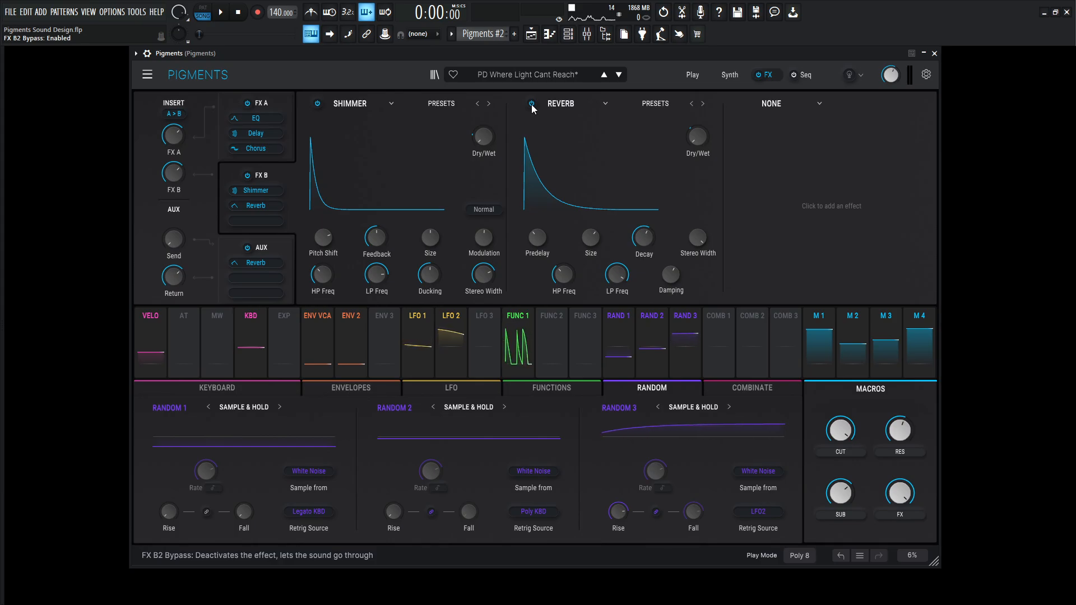
{"action": "mouse_move", "coordinate": [325, 241]}
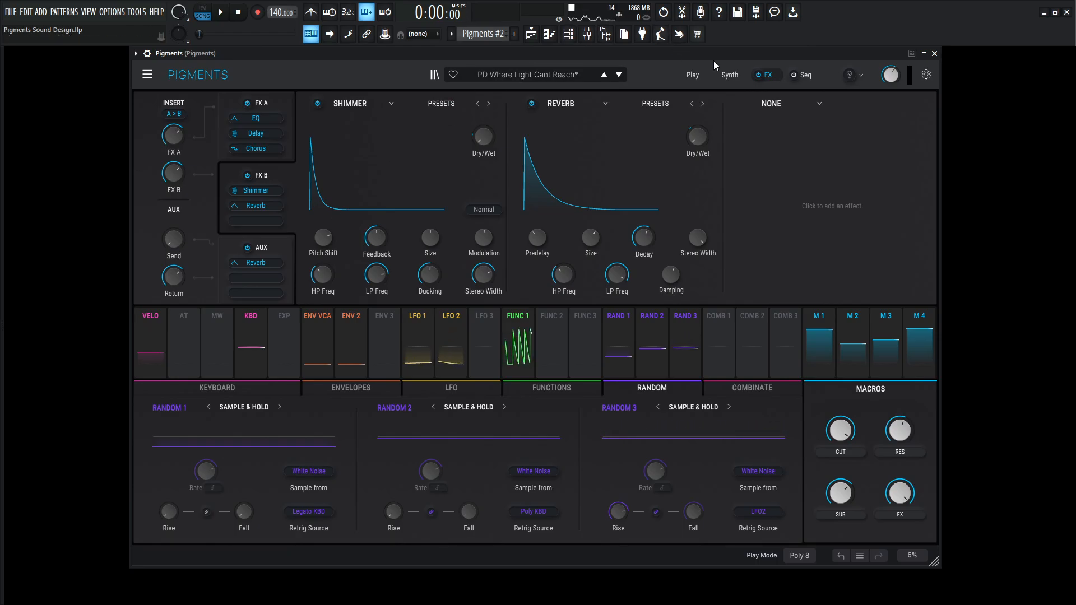
Step: Examine Engine 2's granular pitch randomization and unison detune, comparing them with the FX B effects
{"action": "left_click", "coordinate": [729, 75]}
{"action": "left_click", "coordinate": [457, 99]}
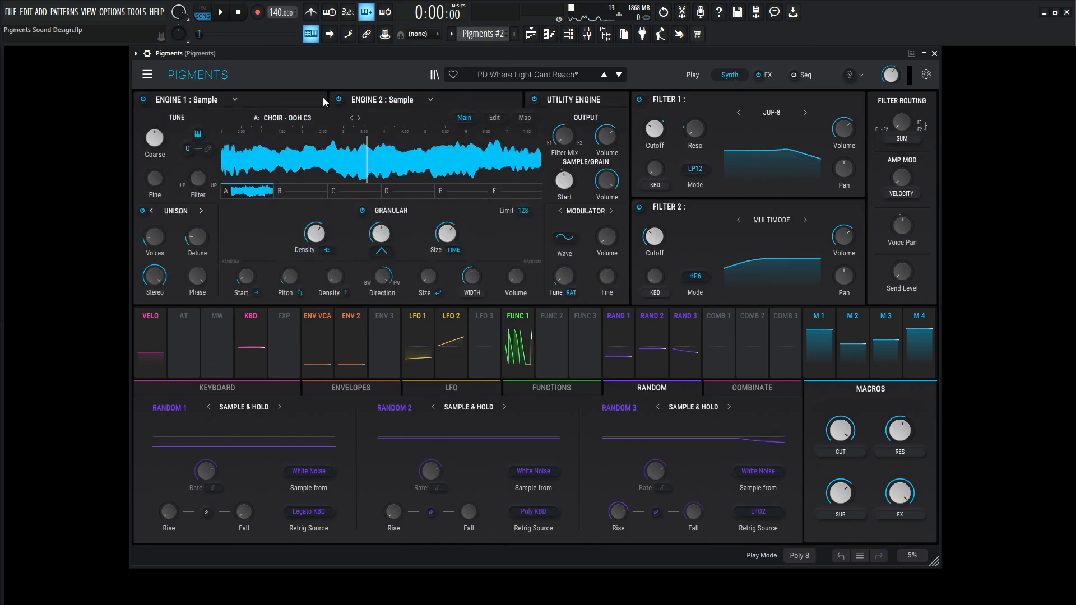
{"action": "mouse_move", "coordinate": [294, 282]}
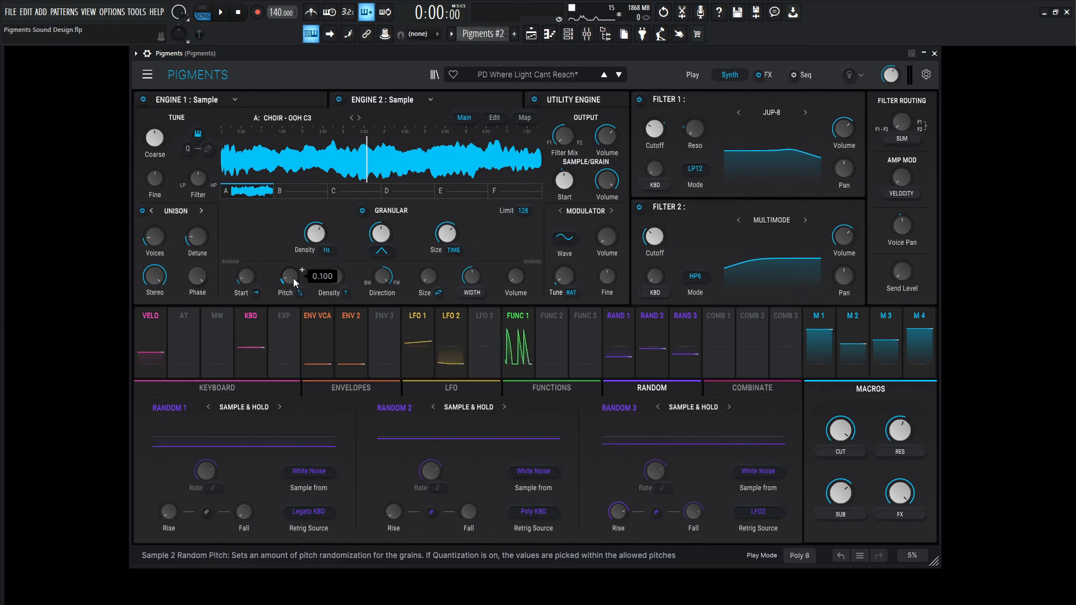
{"action": "left_click", "coordinate": [767, 75]}
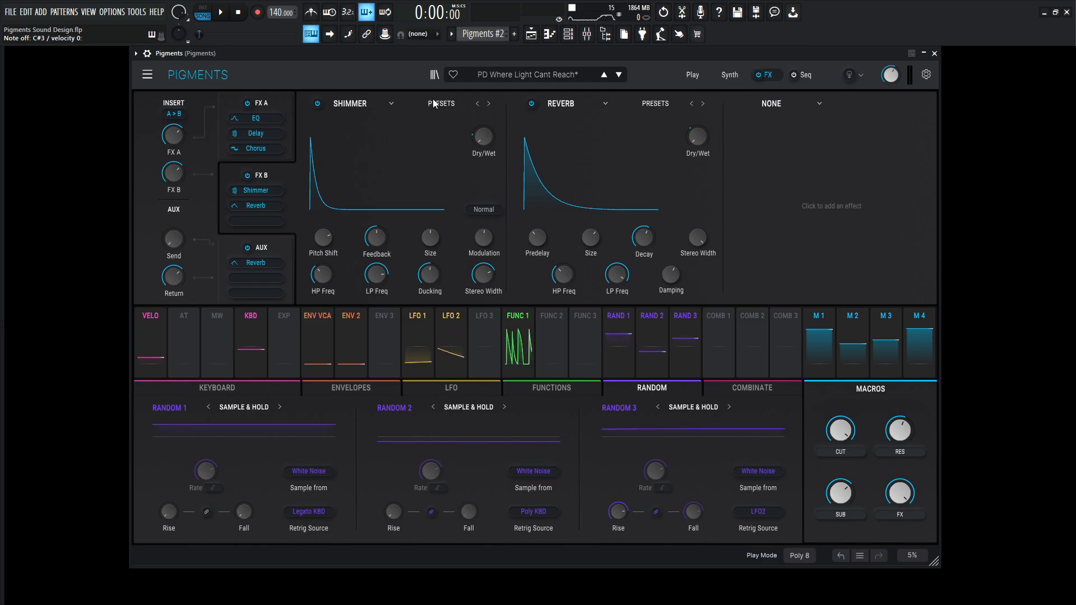
{"action": "left_click", "coordinate": [731, 76]}
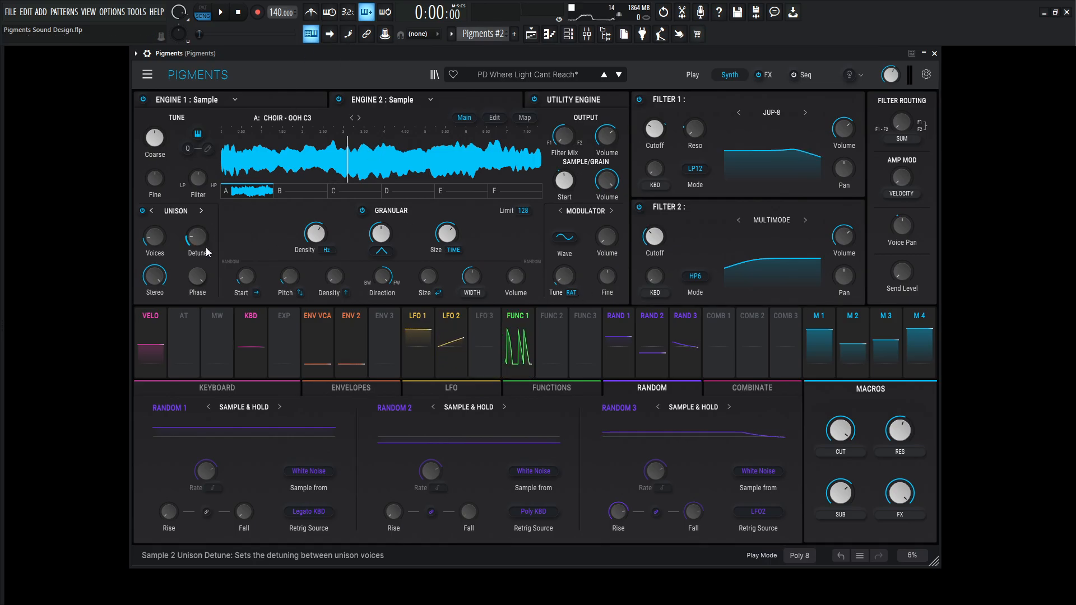
{"action": "mouse_move", "coordinate": [197, 253]}
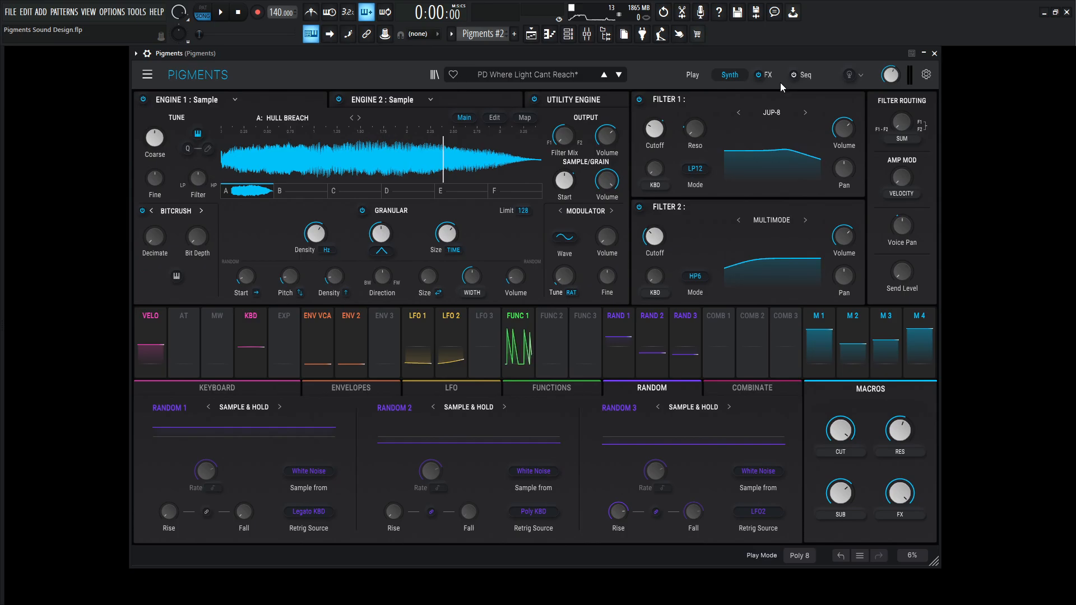
Step: Show the FX A effects and examine the movement of the ParamEQ's Peak 3 band
{"action": "left_click", "coordinate": [771, 77]}
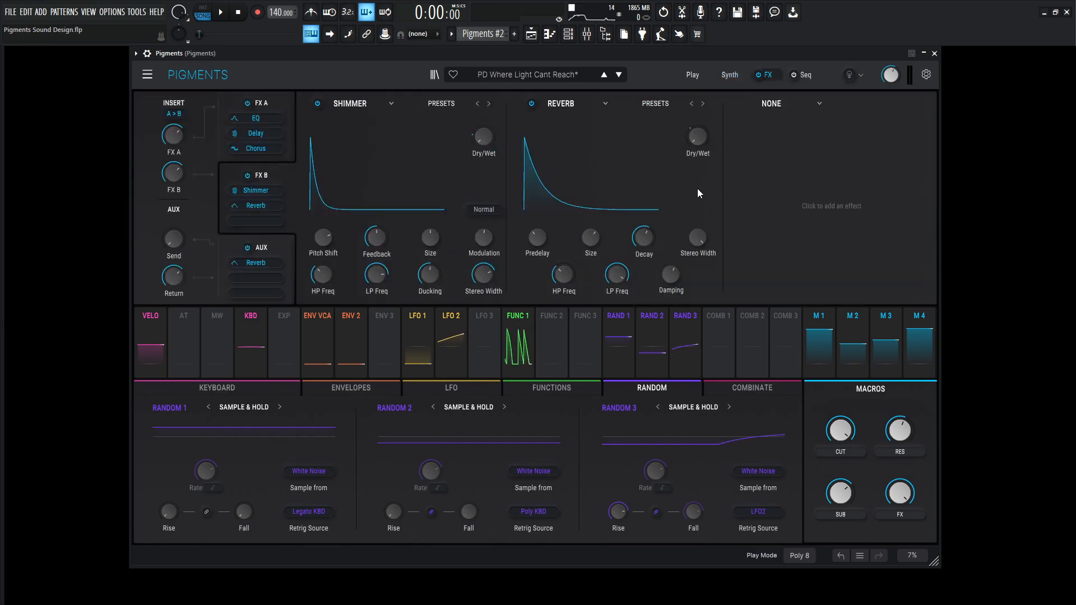
{"action": "left_click", "coordinate": [284, 116]}
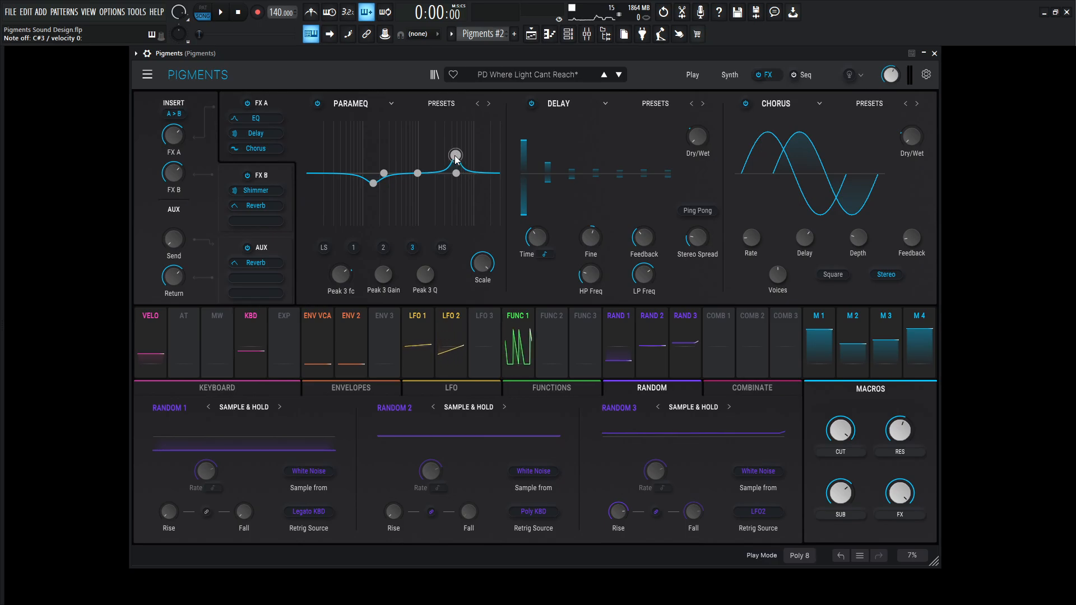
{"action": "left_click_drag", "start_coordinate": [455, 156], "coordinate": [480, 156]}
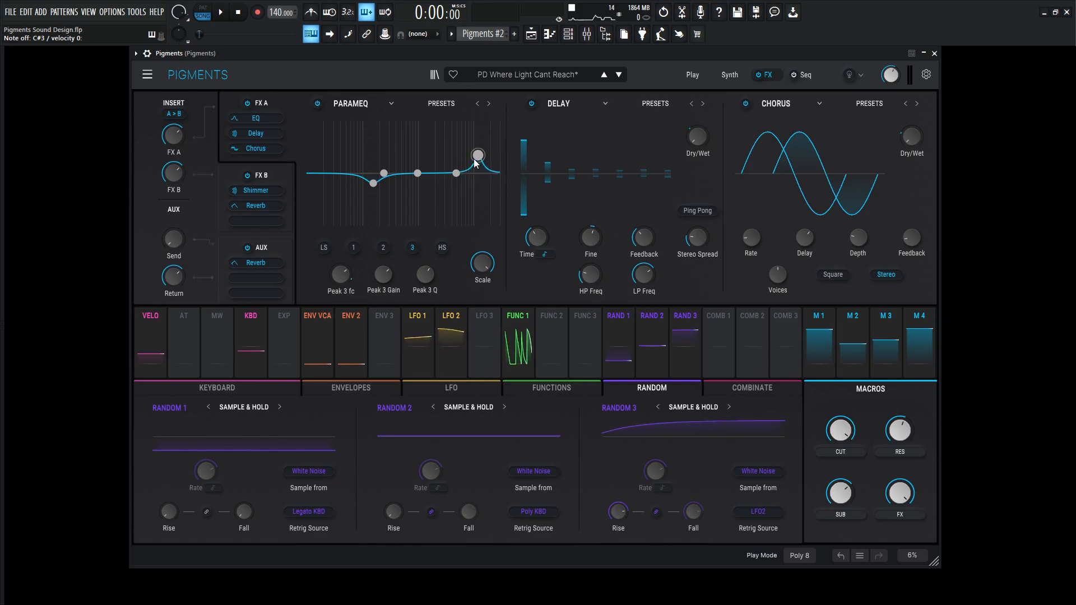